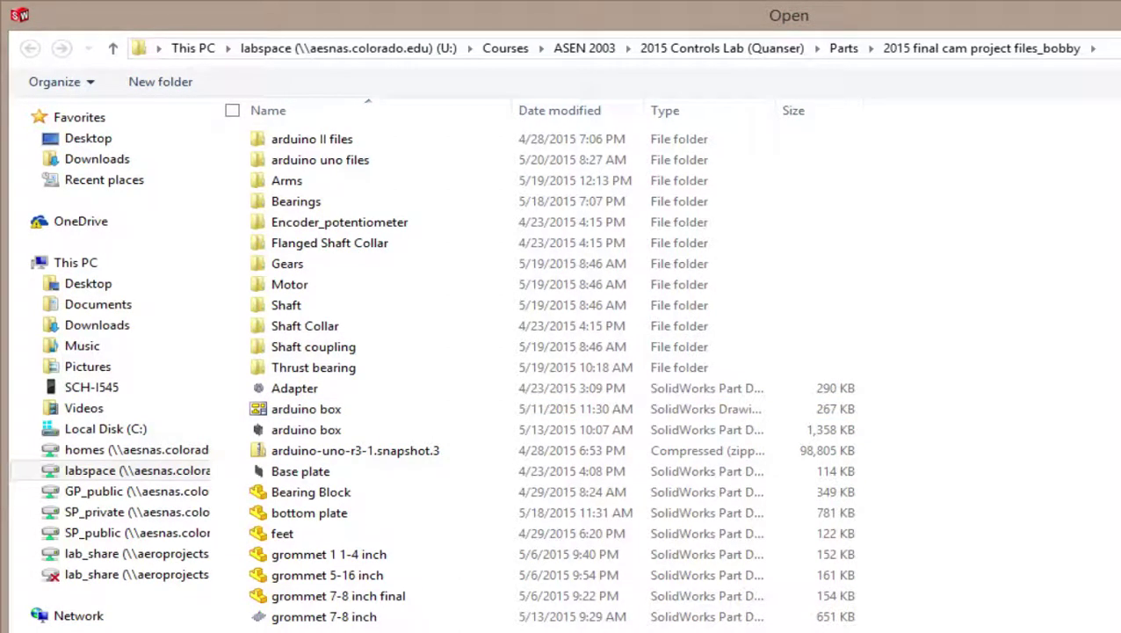
scroll(263, 457, "down", 2)
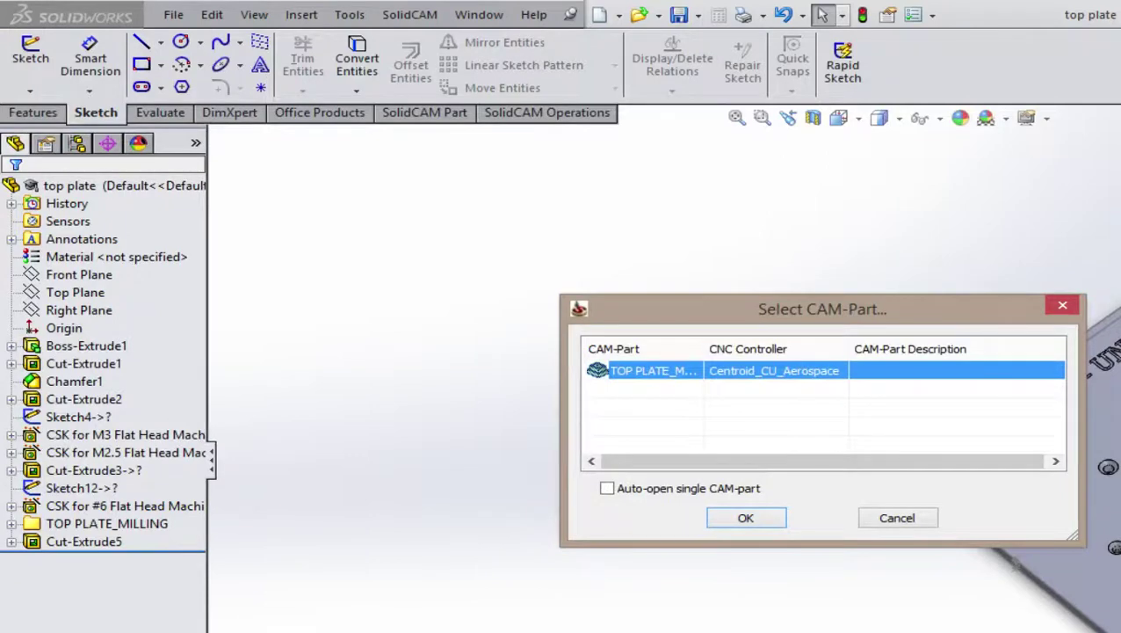
left_click_drag(824, 309, 621, 230)
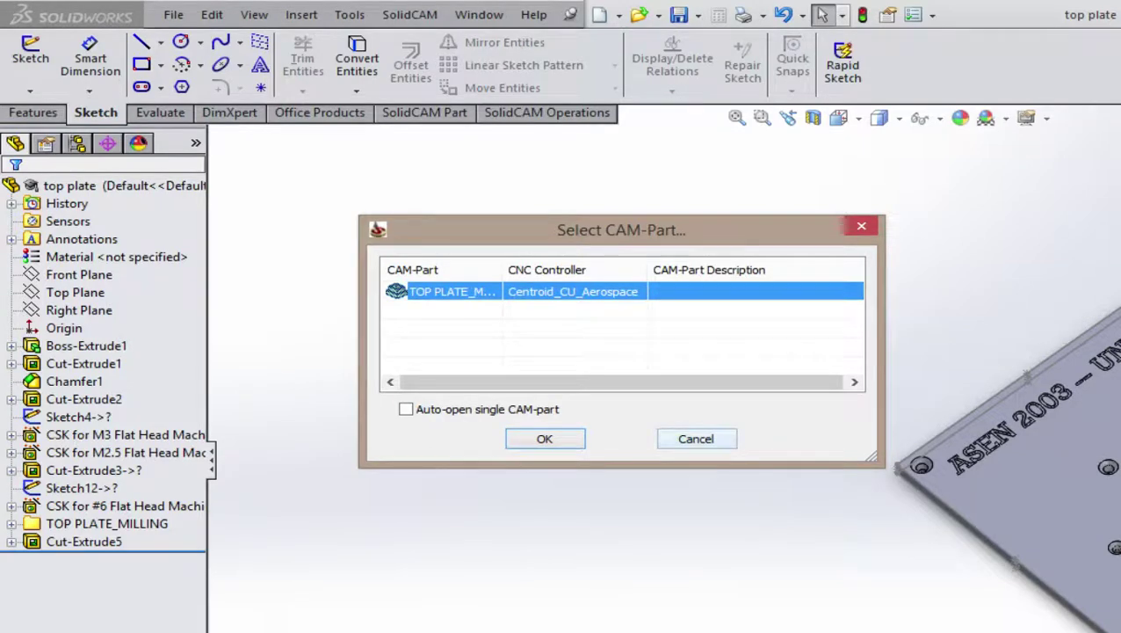
key("Escape")
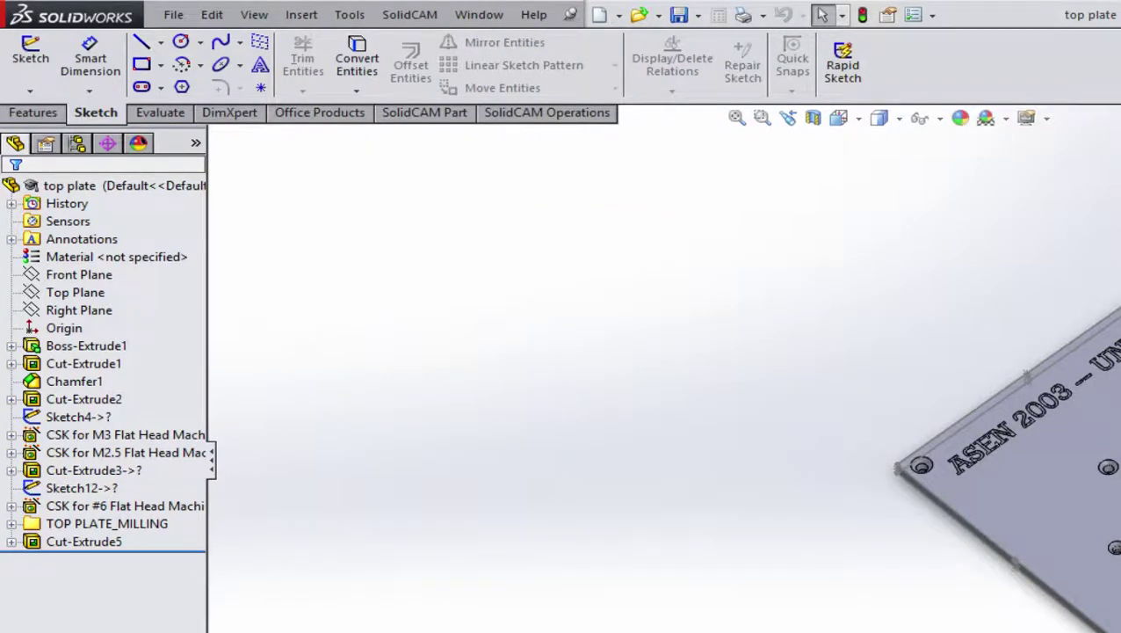
key("ctrl+Tab")
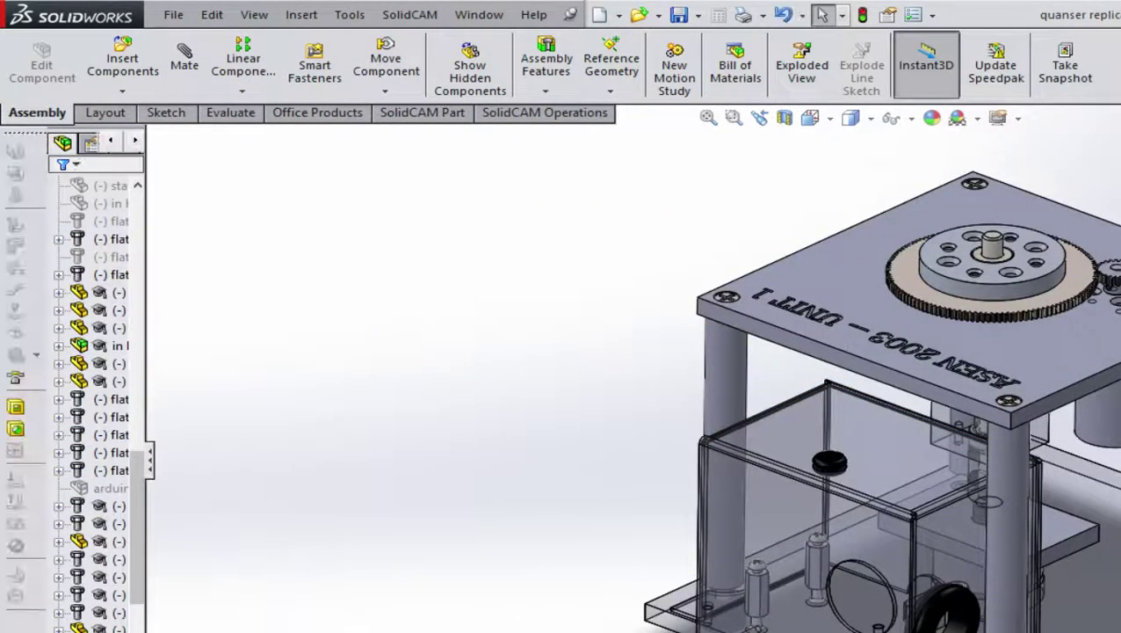
key("ctrl+w")
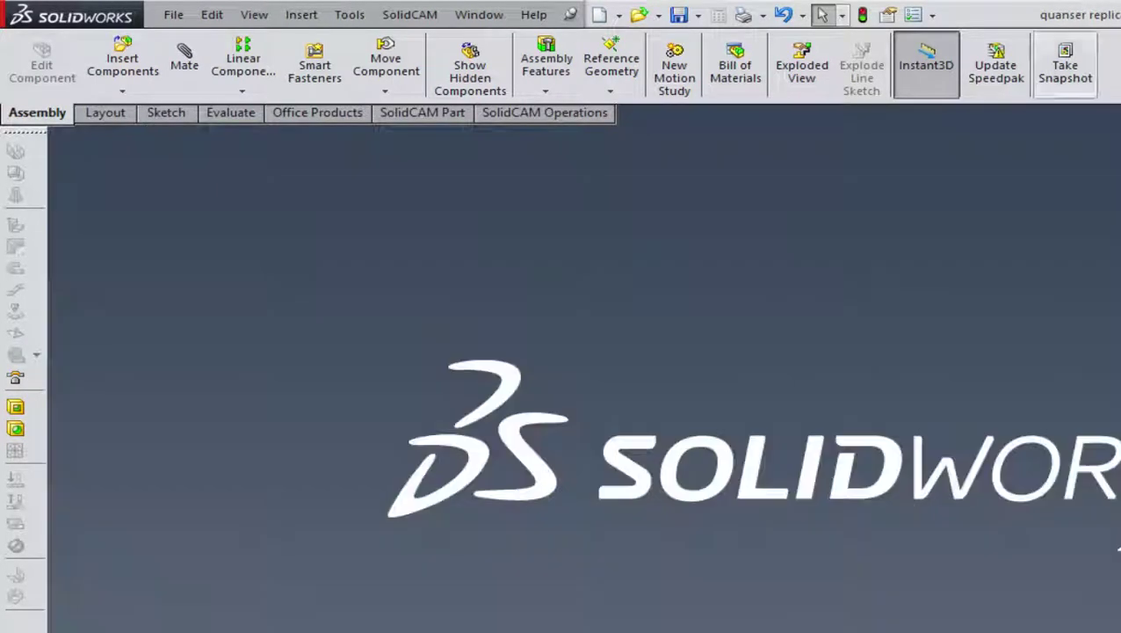
left_click(173, 14)
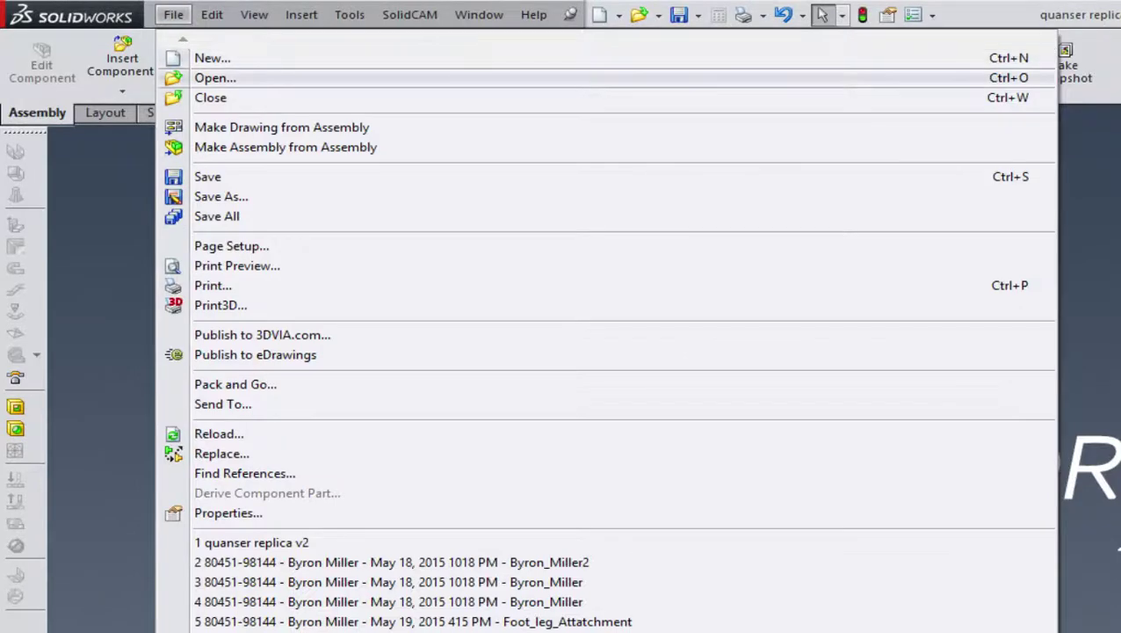
left_click(215, 77)
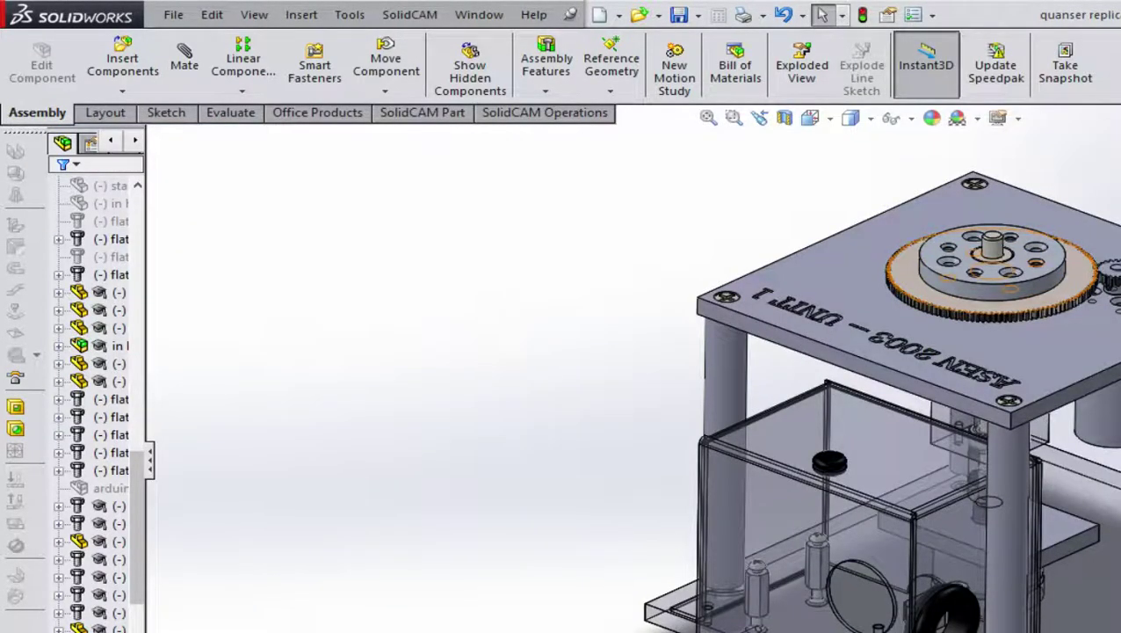
Open the large gear from the assembly as its own part, declining feature recognition
left_click(920, 291)
right_click(921, 286)
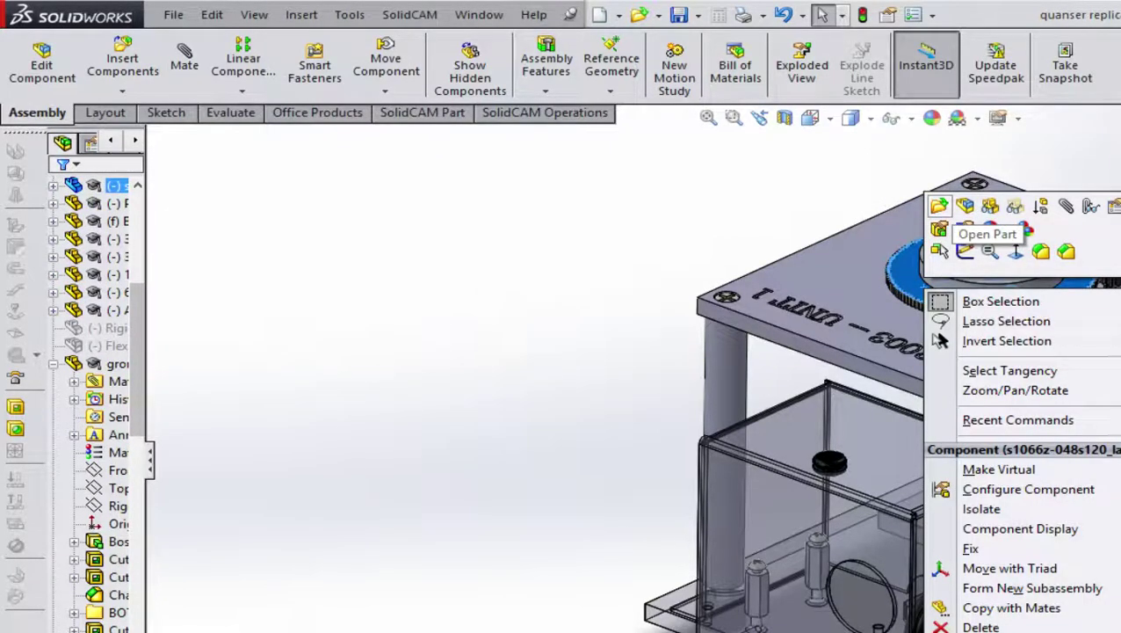
left_click(939, 206)
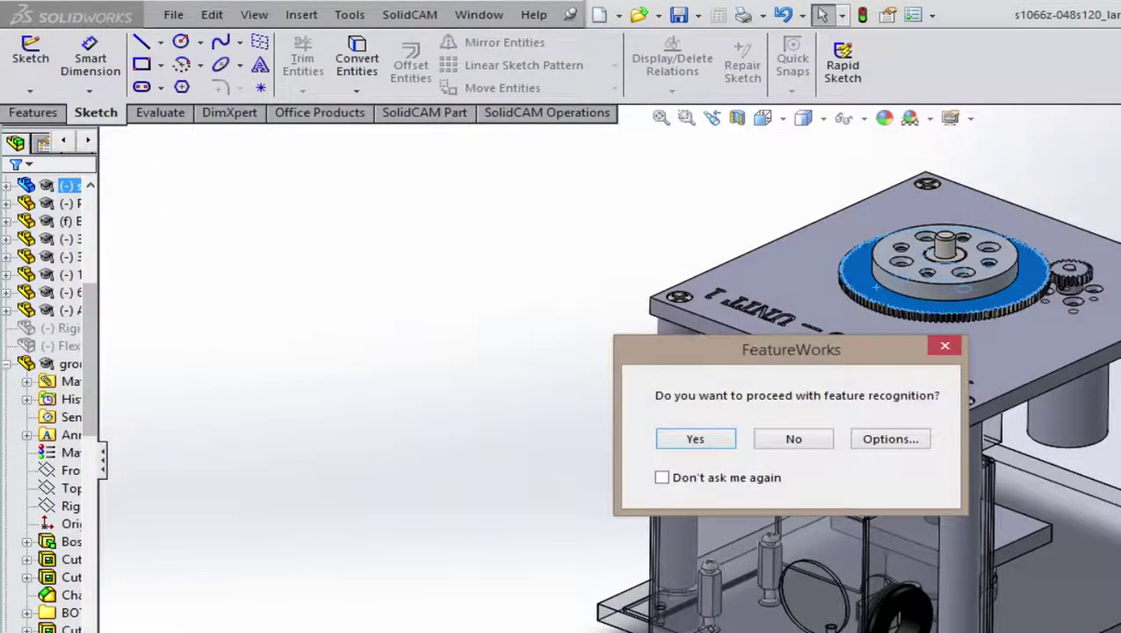
left_click(793, 439)
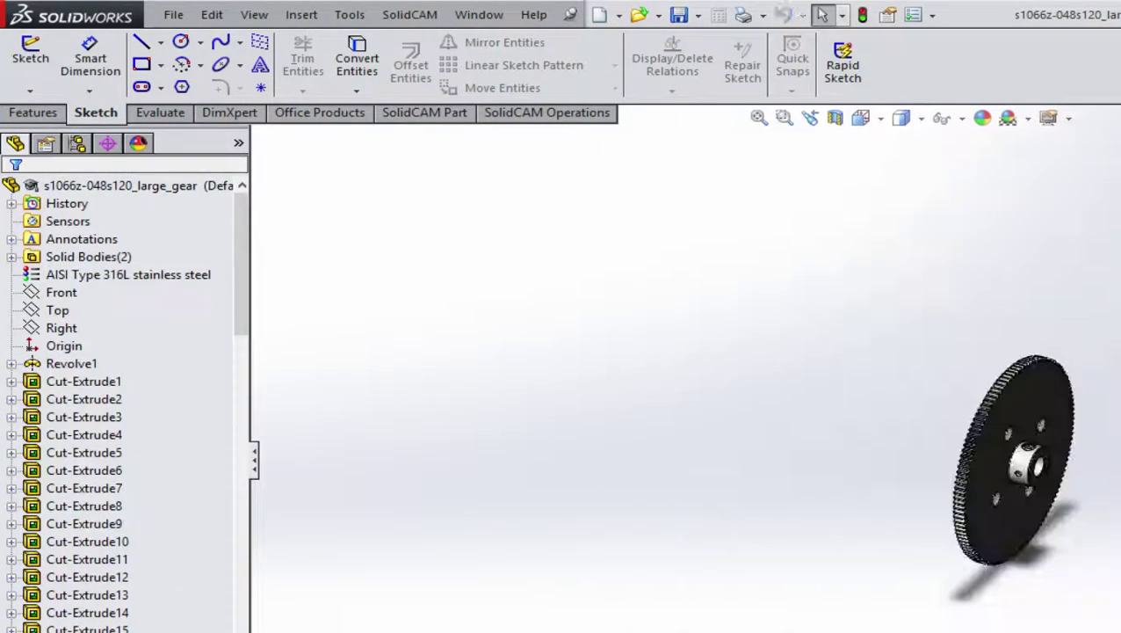
Create a new SolidCAM milling part for the large gear, stored internally inside the SolidWorks part
middle_click_drag(967, 457, 1011, 466)
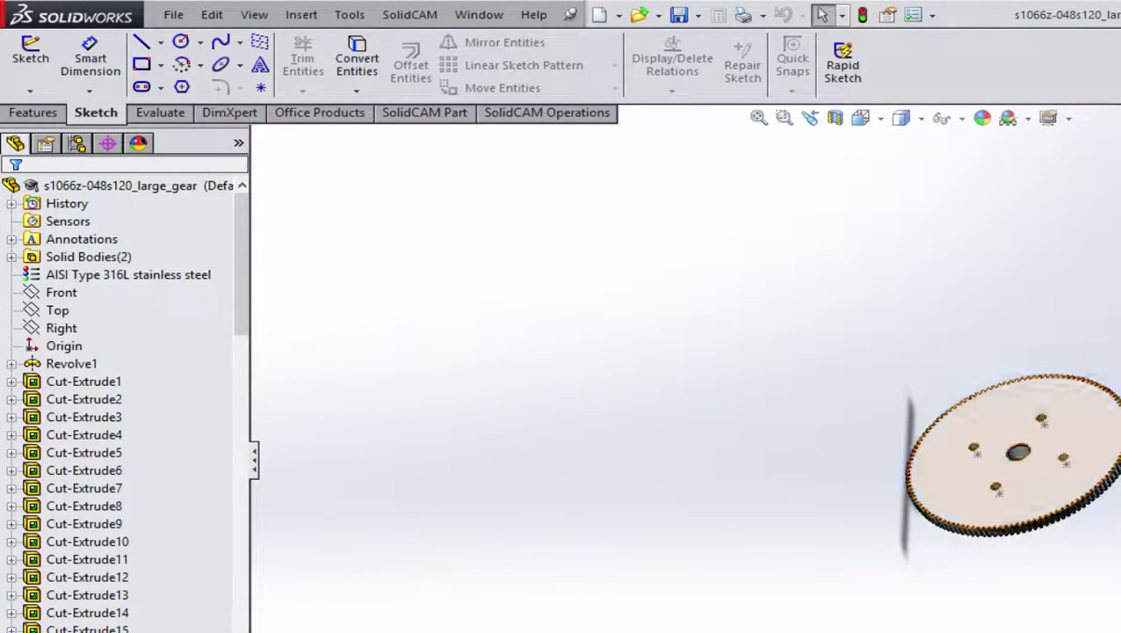
middle_click_drag(1011, 465, 1021, 448)
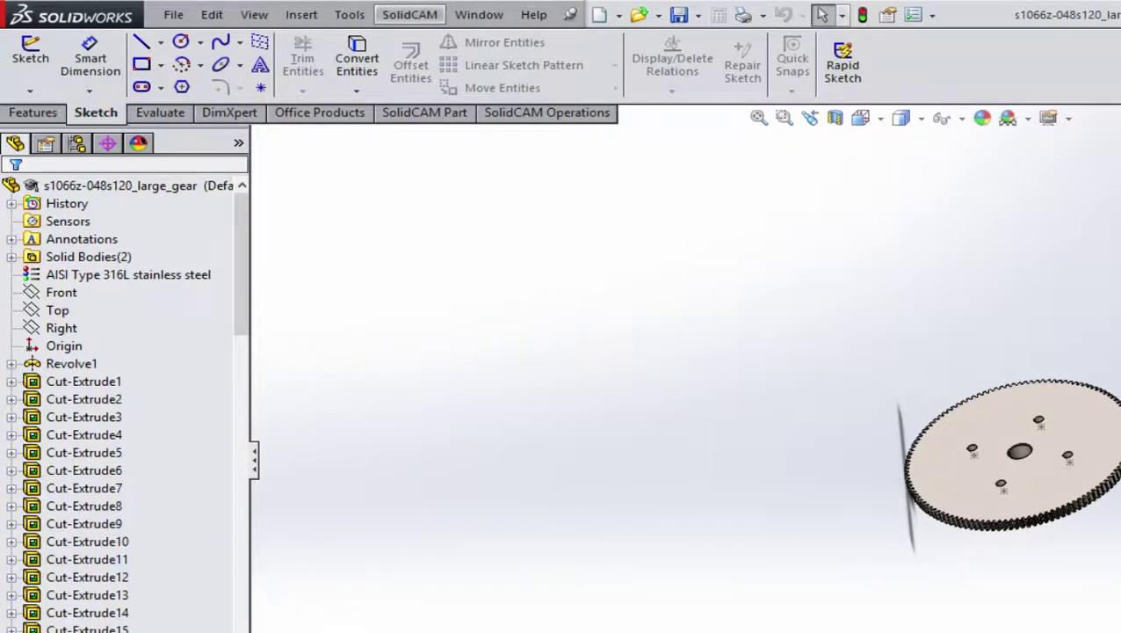
left_click(410, 14)
mouse_move(427, 41)
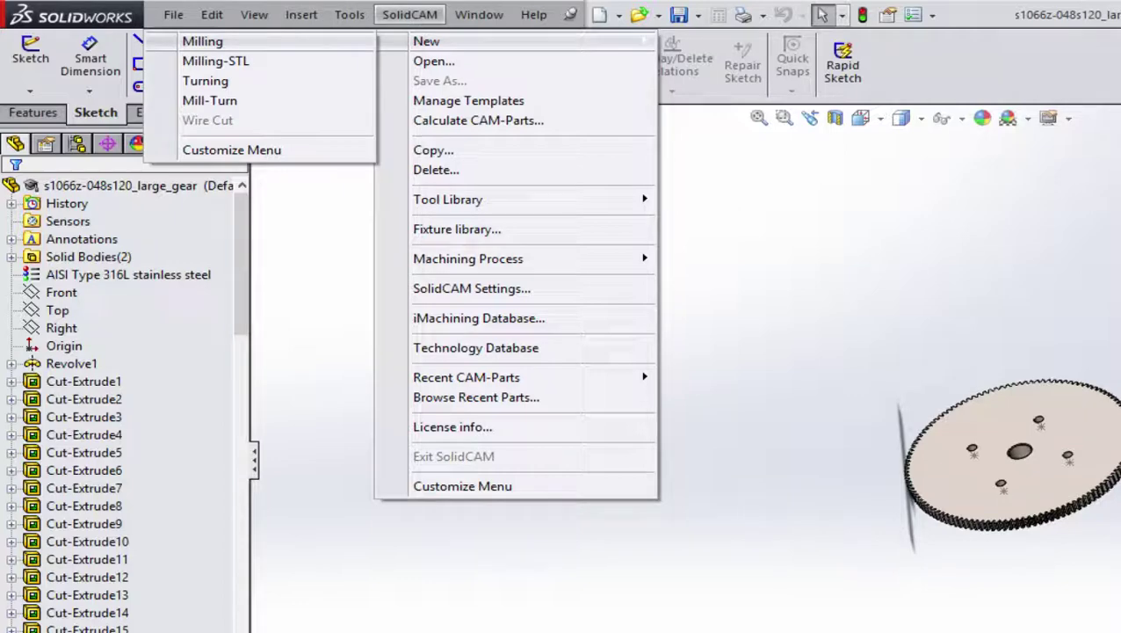
left_click(203, 41)
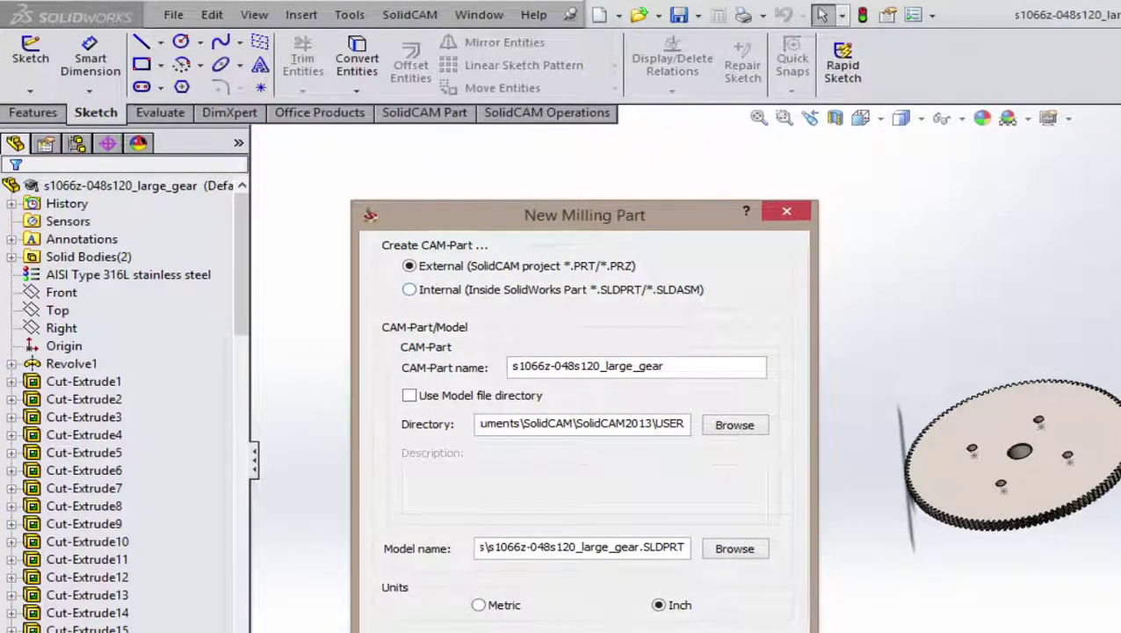
left_click(410, 290)
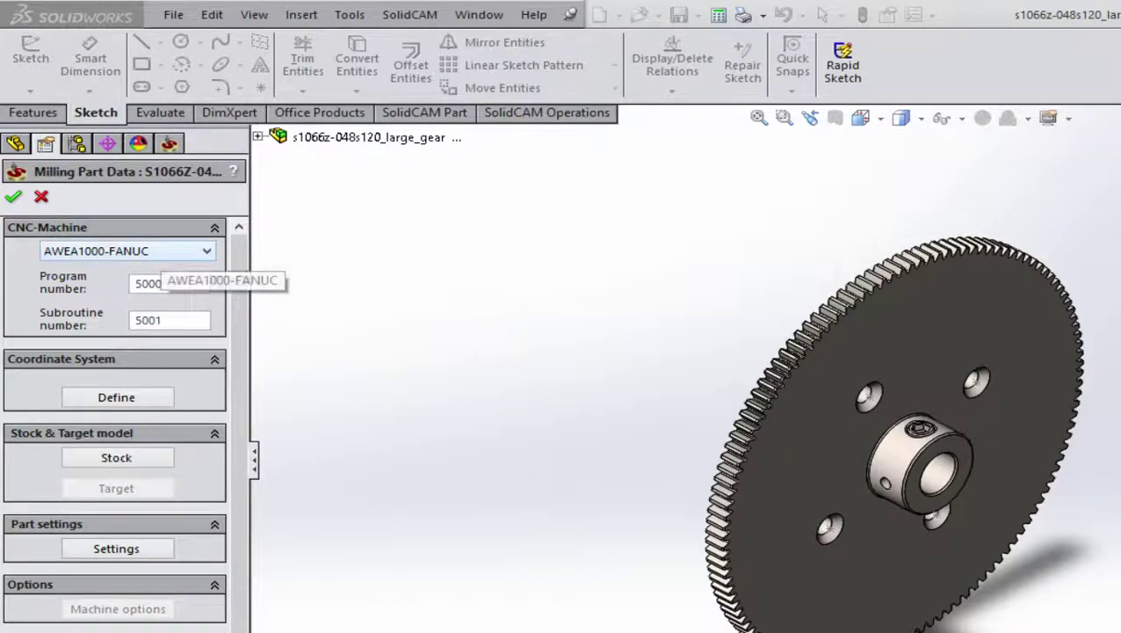
Look through the available CNC-machine controllers in the milling part data for the CU_Aerospace post processors
left_click(159, 250)
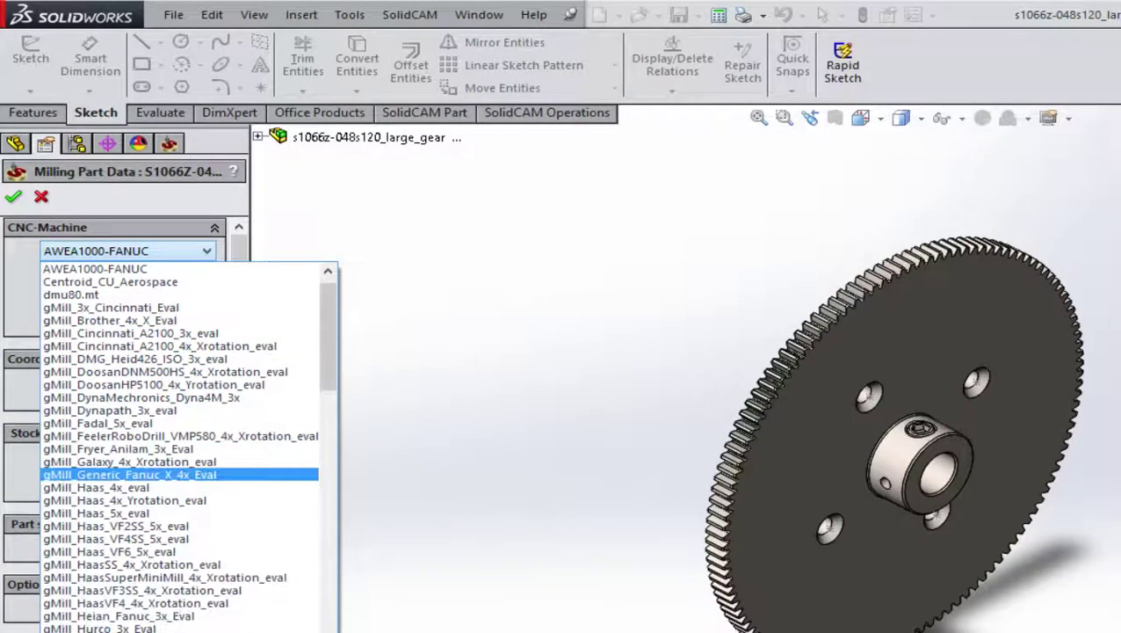
scroll(137, 479, "down", 7)
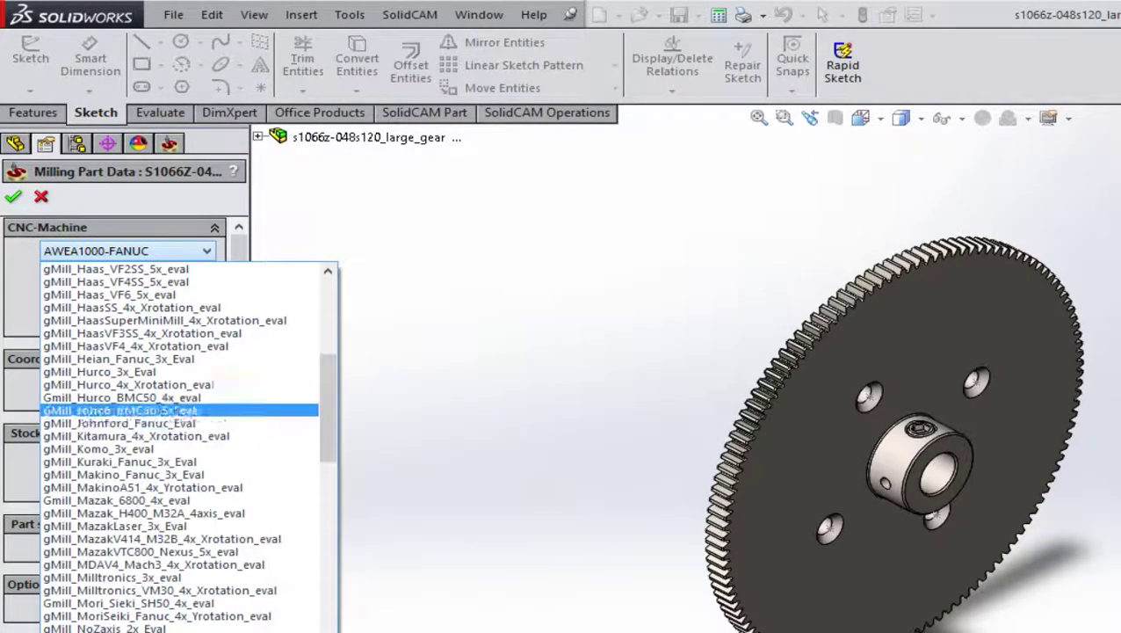
scroll(132, 369, "down", 6)
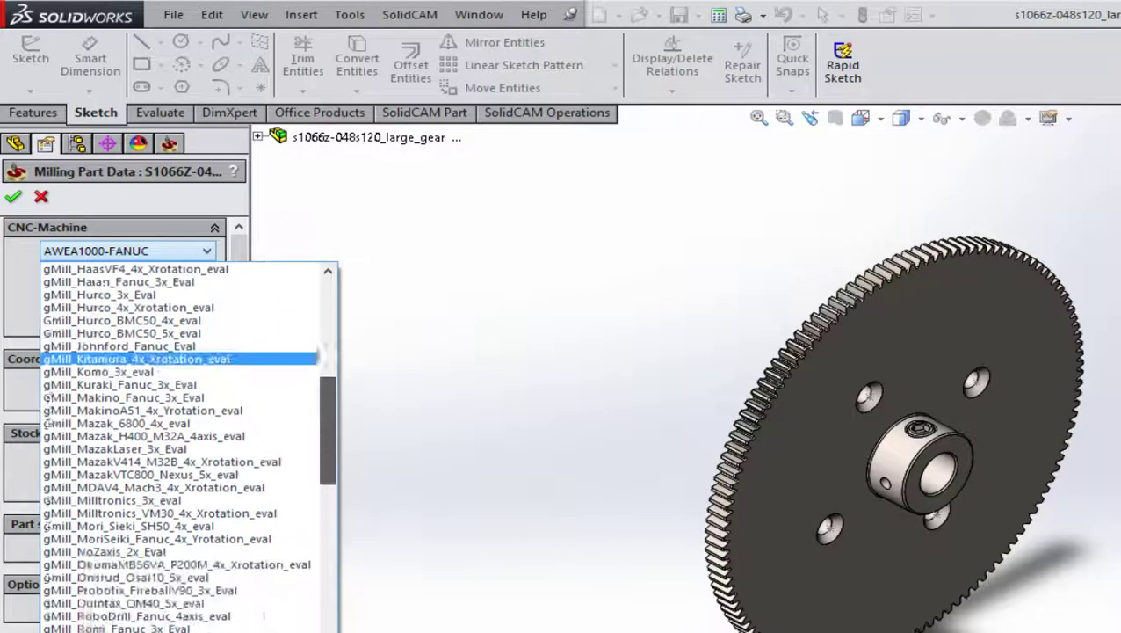
scroll(175, 439, "down", 2)
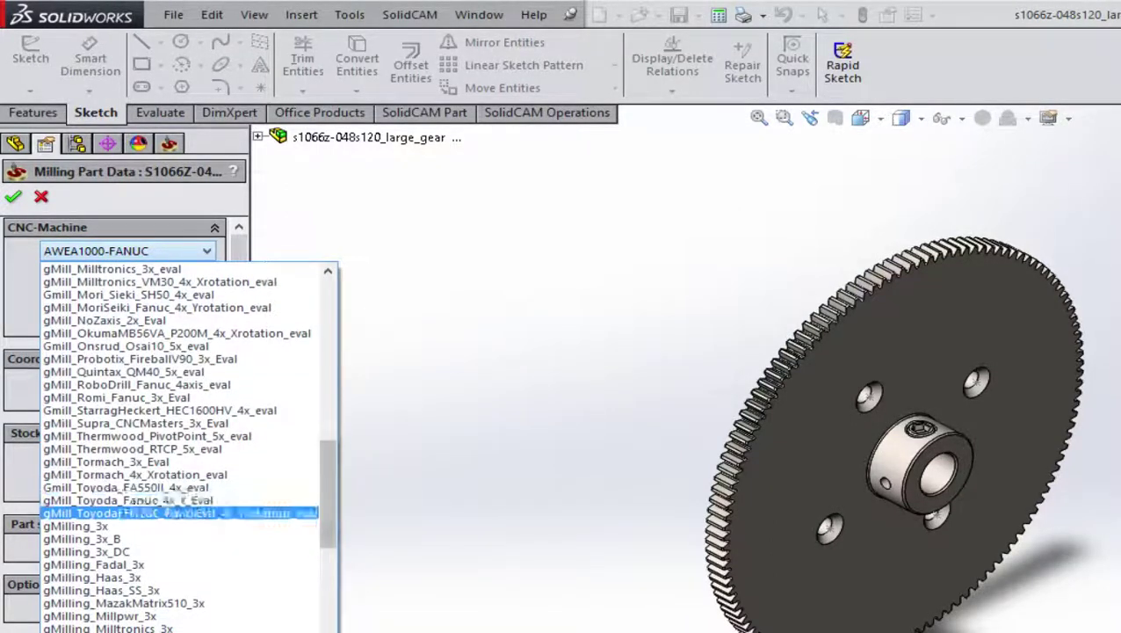
scroll(176, 439, "down", 8)
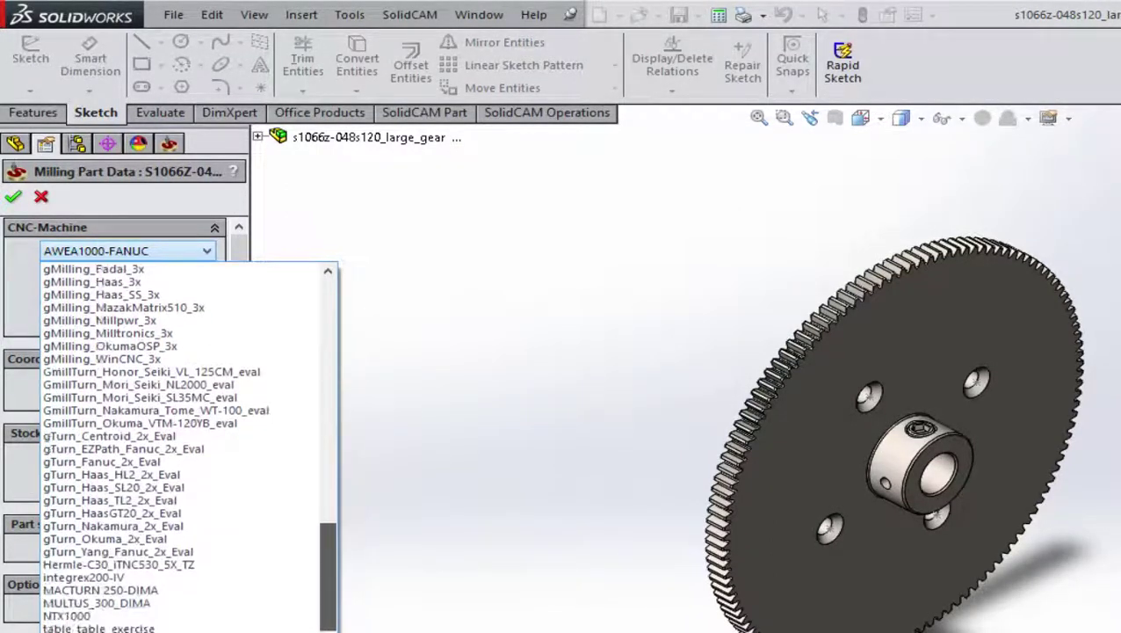
scroll(189, 447, "up", 20)
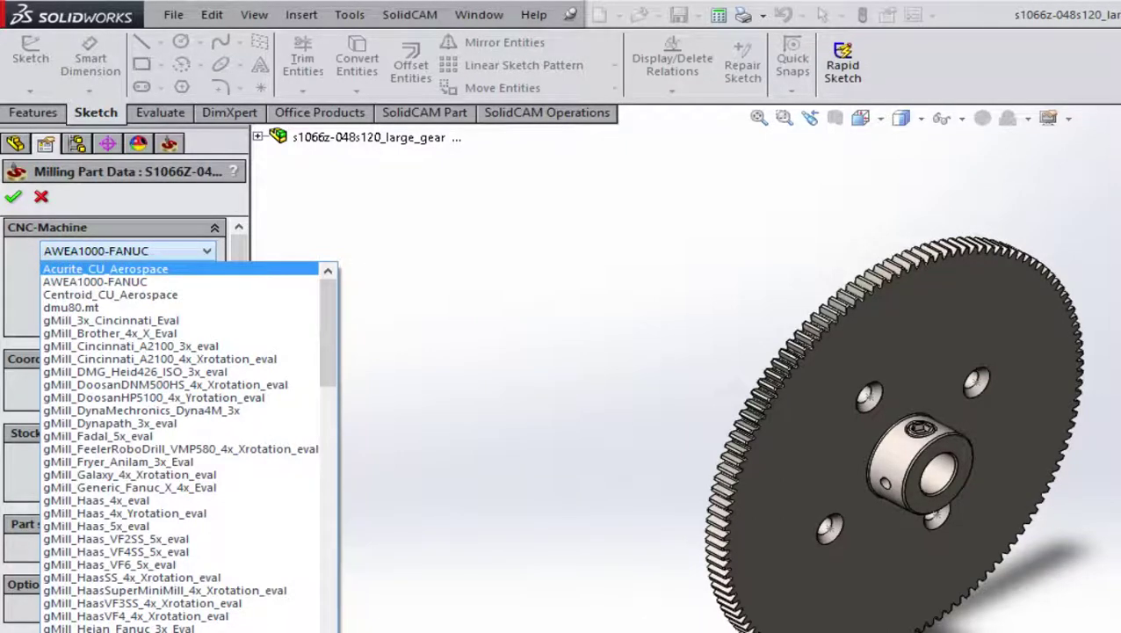
left_click(137, 281)
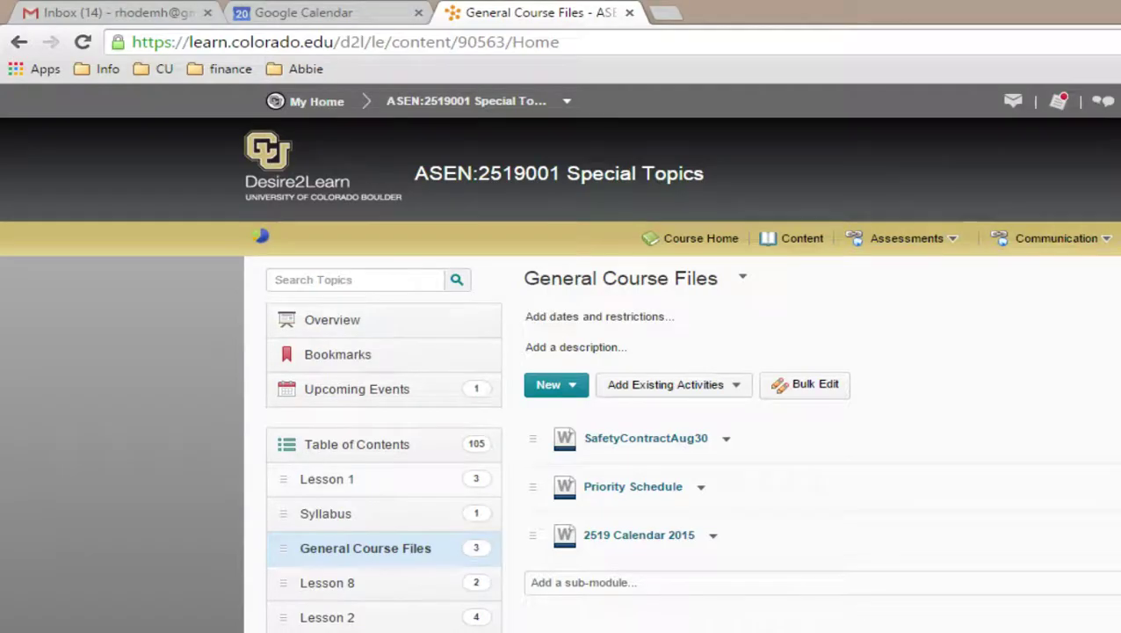
Switch to the course site in the browser and review the SolidCam Shop Post Processors files under Solidworks/SolidCam Manufacturer Intros
scroll(563, 378, "down", 3)
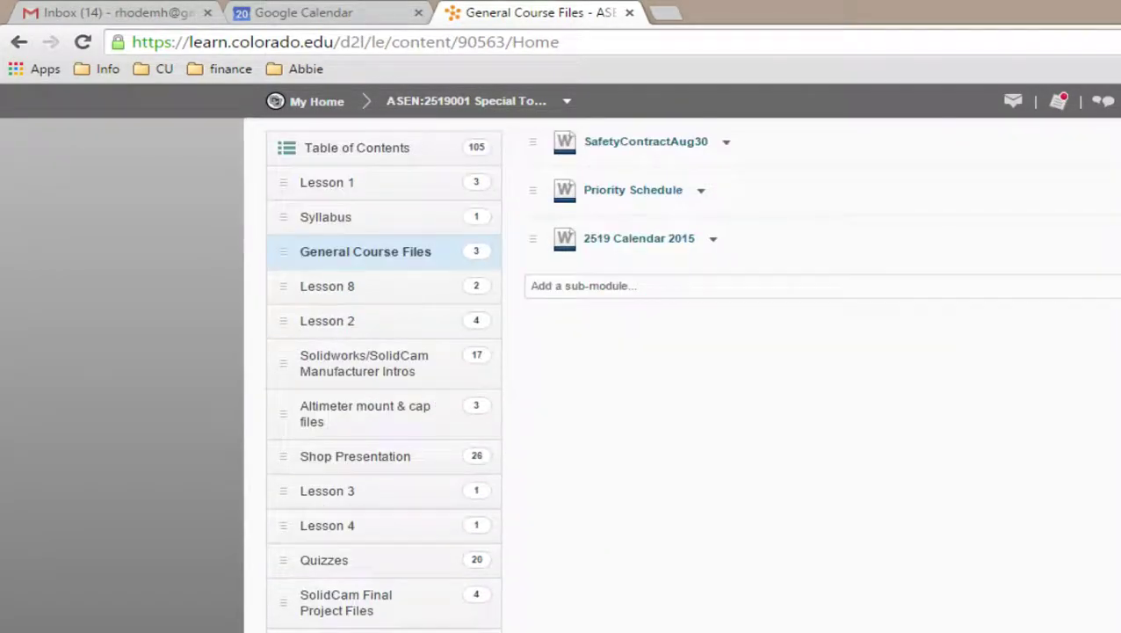
scroll(563, 378, "down", 1)
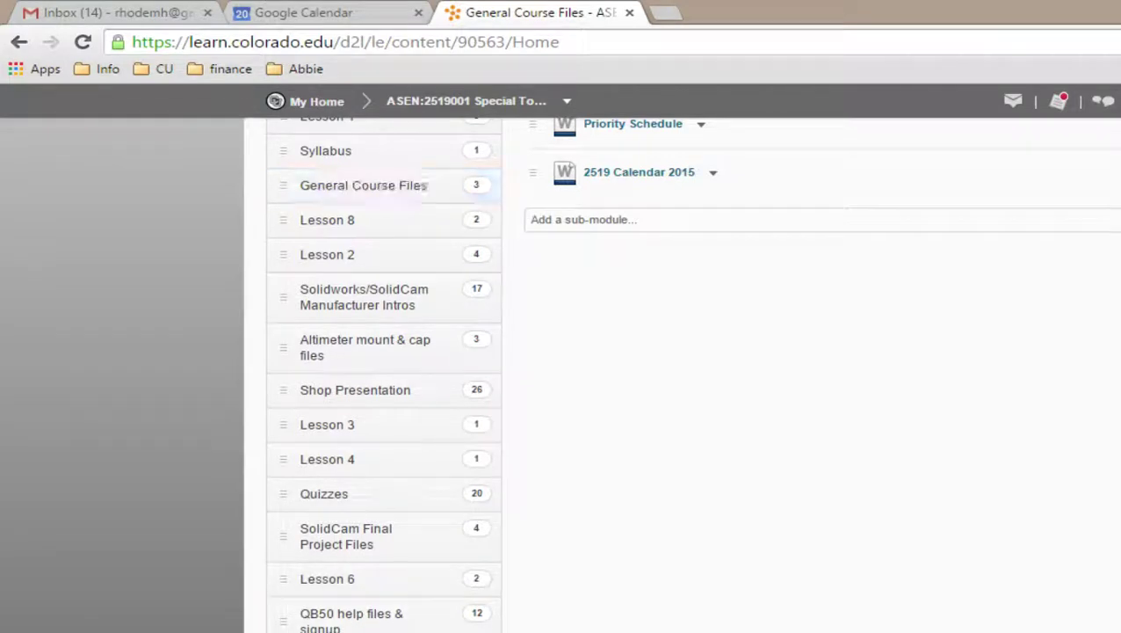
scroll(563, 378, "up", 2)
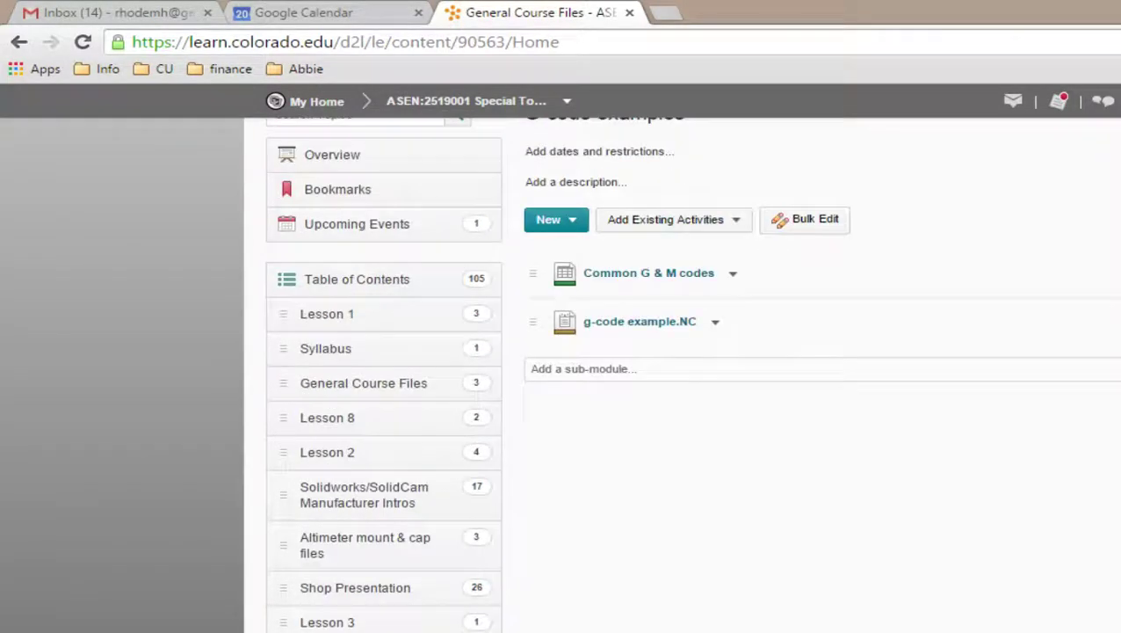
scroll(685, 378, "down", 1)
scroll(686, 378, "up", 1)
left_click(364, 494)
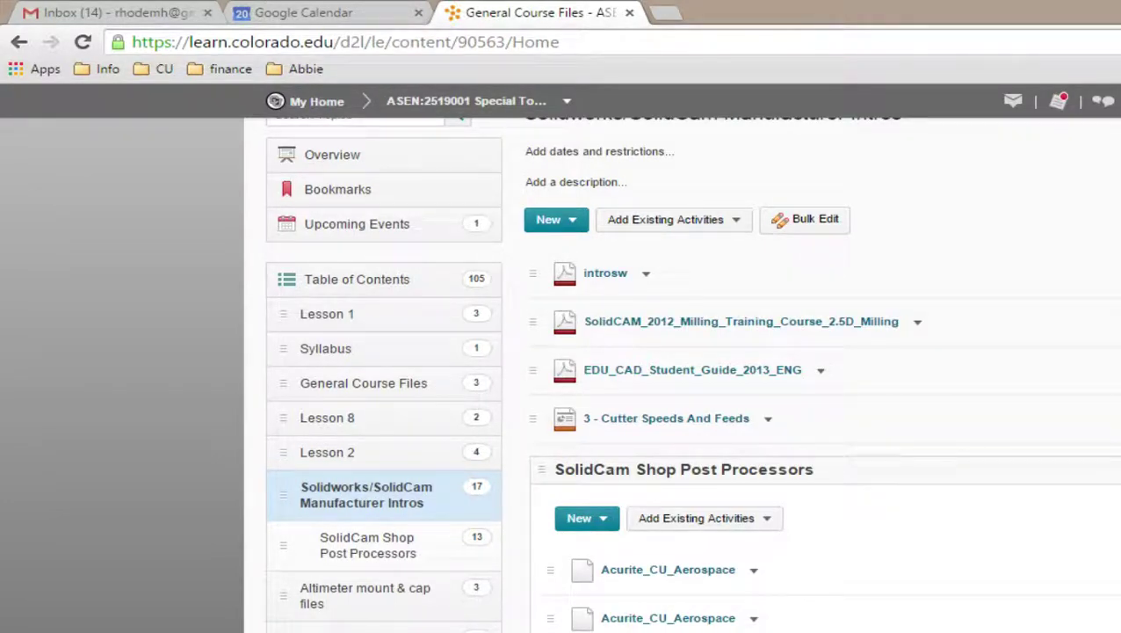
left_click(367, 545)
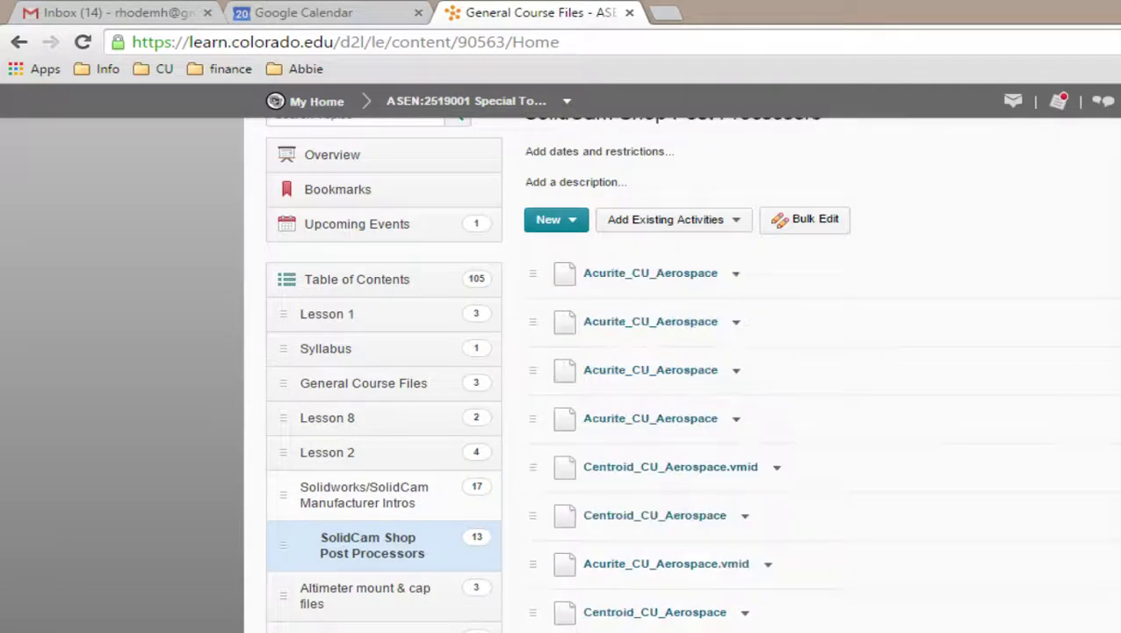
scroll(682, 375, "down", 1)
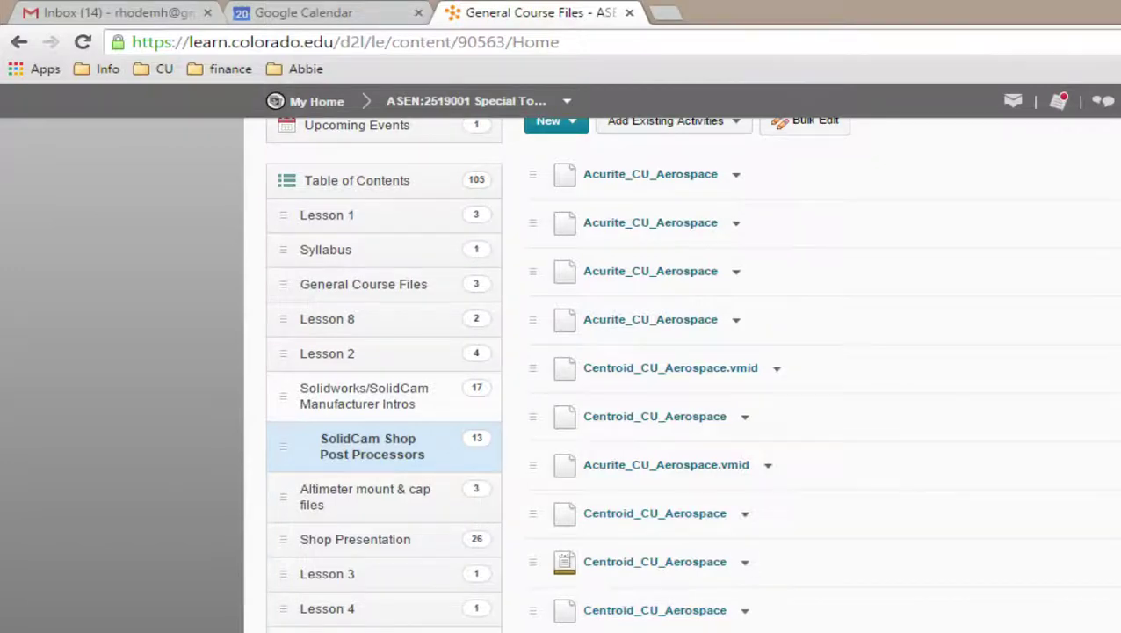
scroll(655, 610, "down", 1)
scroll(654, 370, "up", 2)
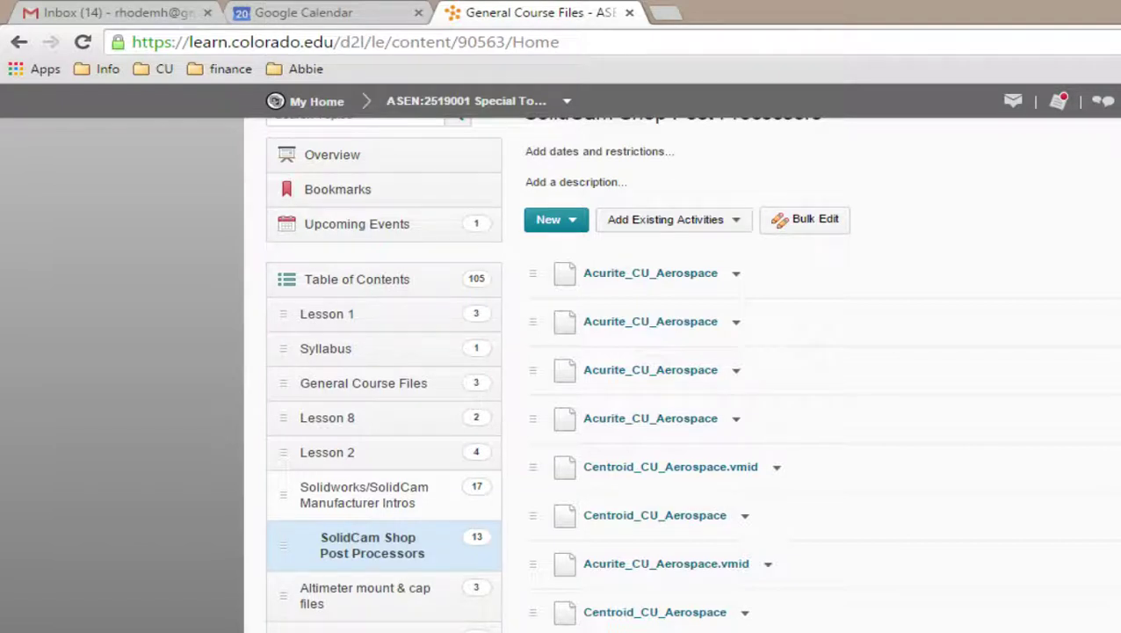
scroll(655, 370, "down", 1)
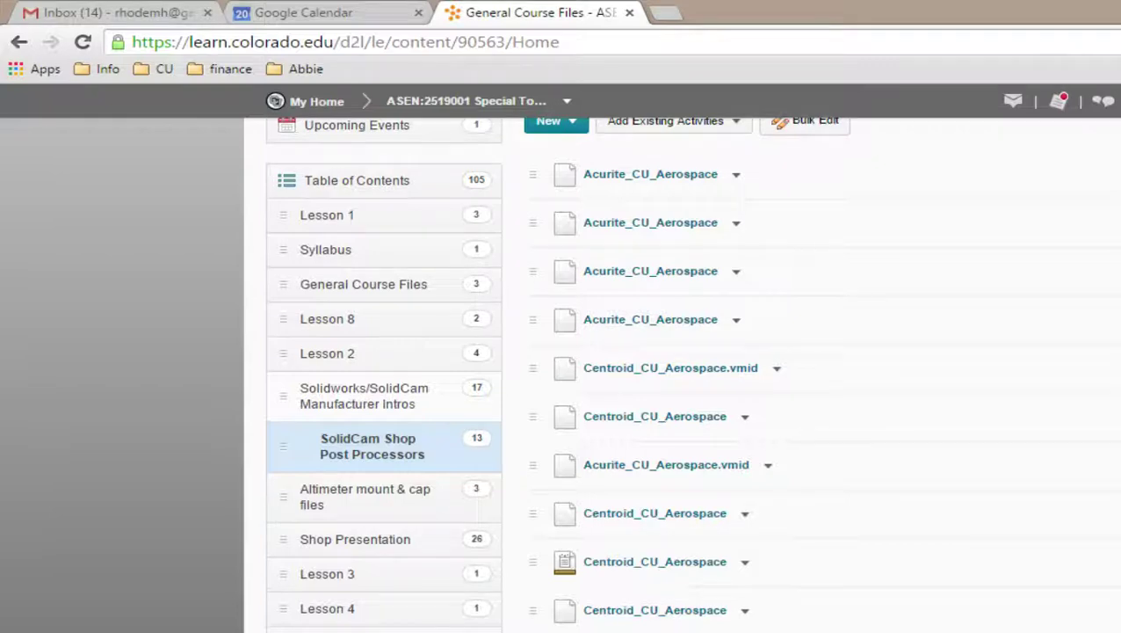
Switch to File Explorer and look through Program Files (x86) and SolidCAMSetup on the C: drive for the SolidCAM post-processor folder
key("alt+Tab")
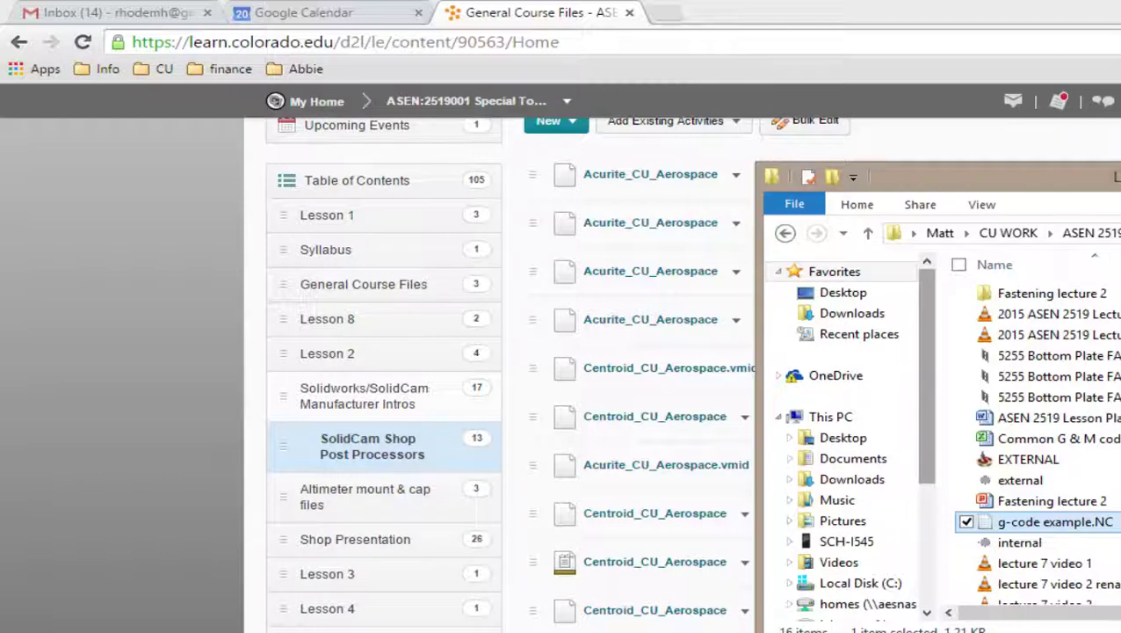
scroll(848, 439, "down", 1)
scroll(848, 439, "up", 1)
left_click(860, 582)
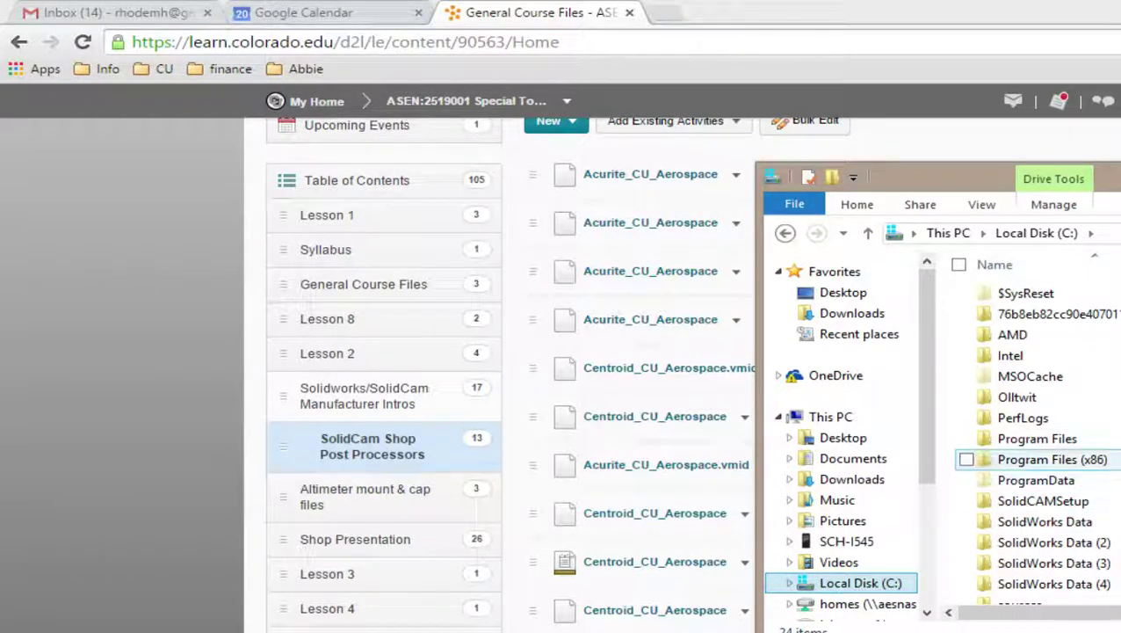
double_click(1052, 459)
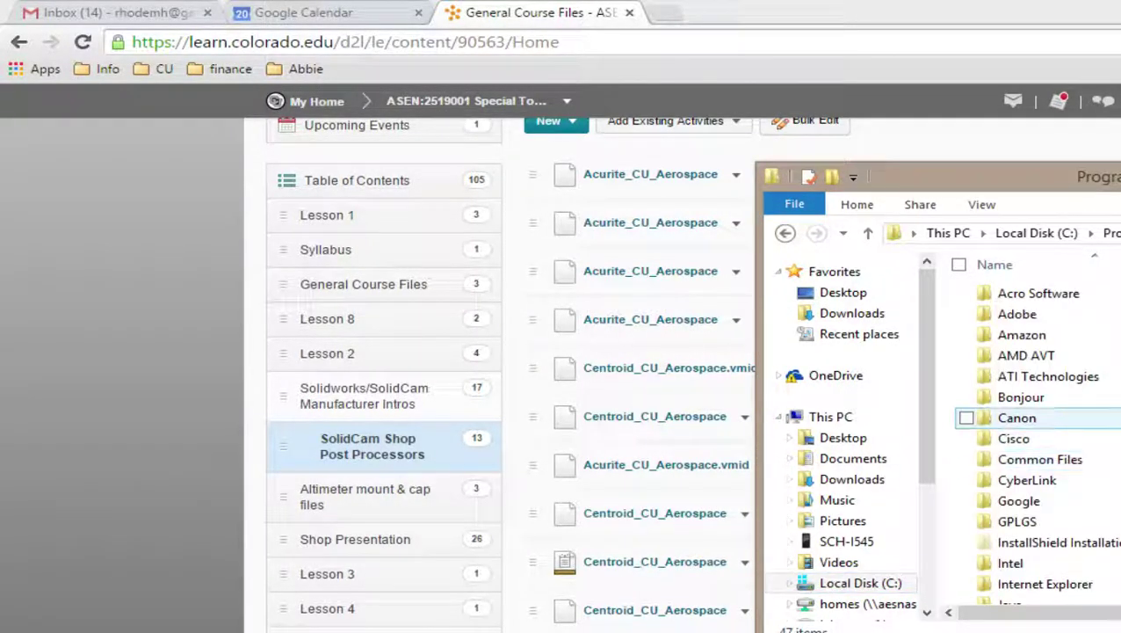
scroll(1045, 440, "down", 7)
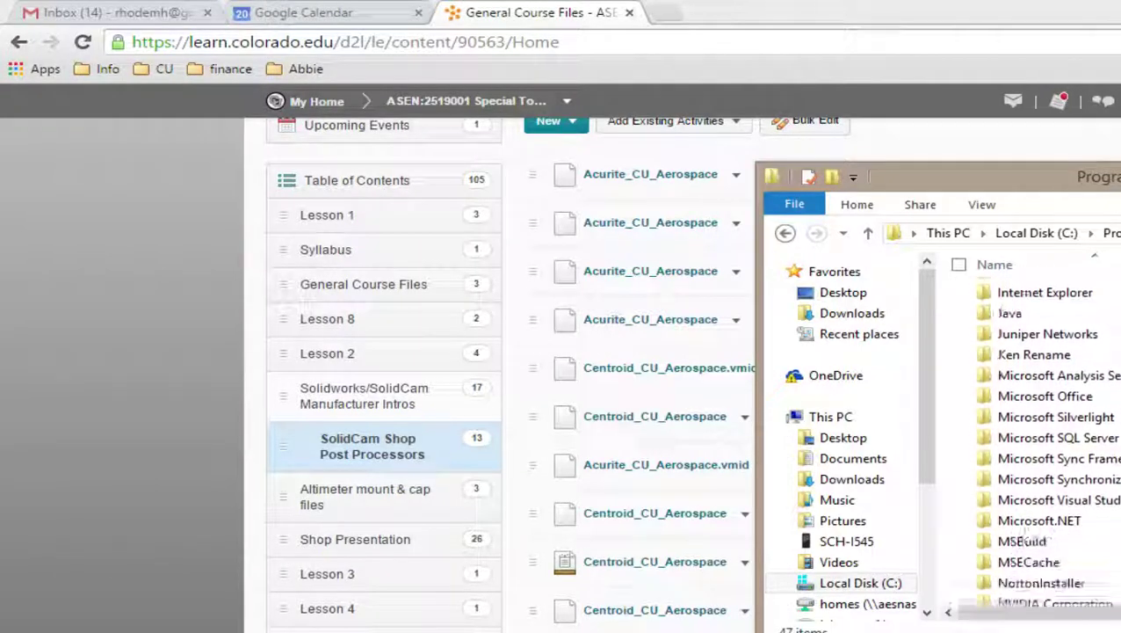
scroll(1037, 312, "down", 1)
scroll(1037, 312, "up", 8)
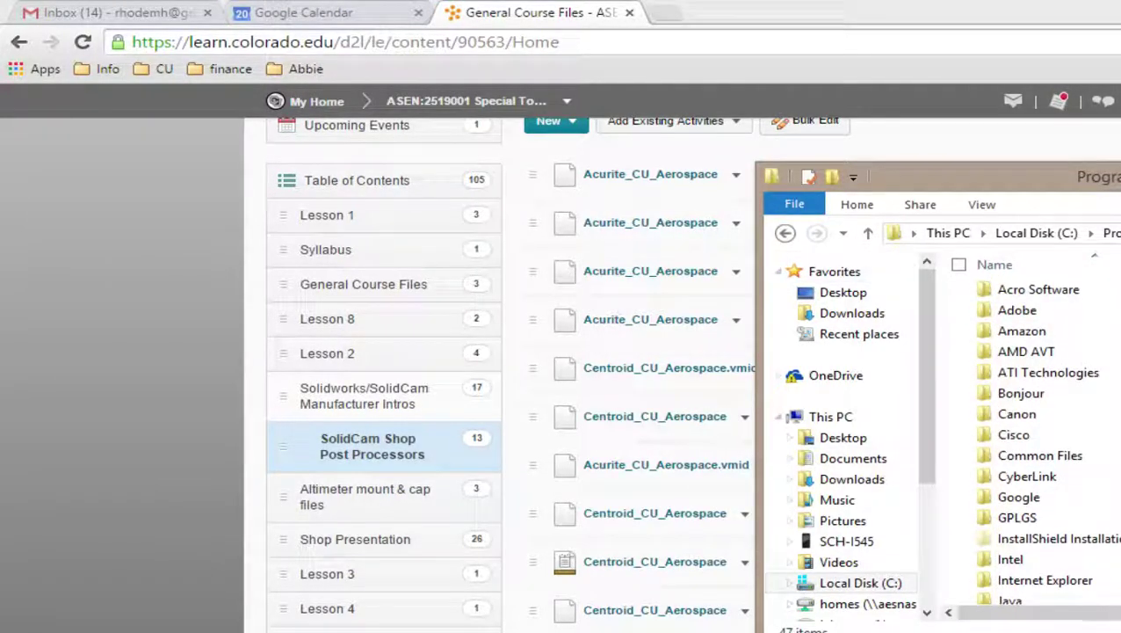
left_click(785, 233)
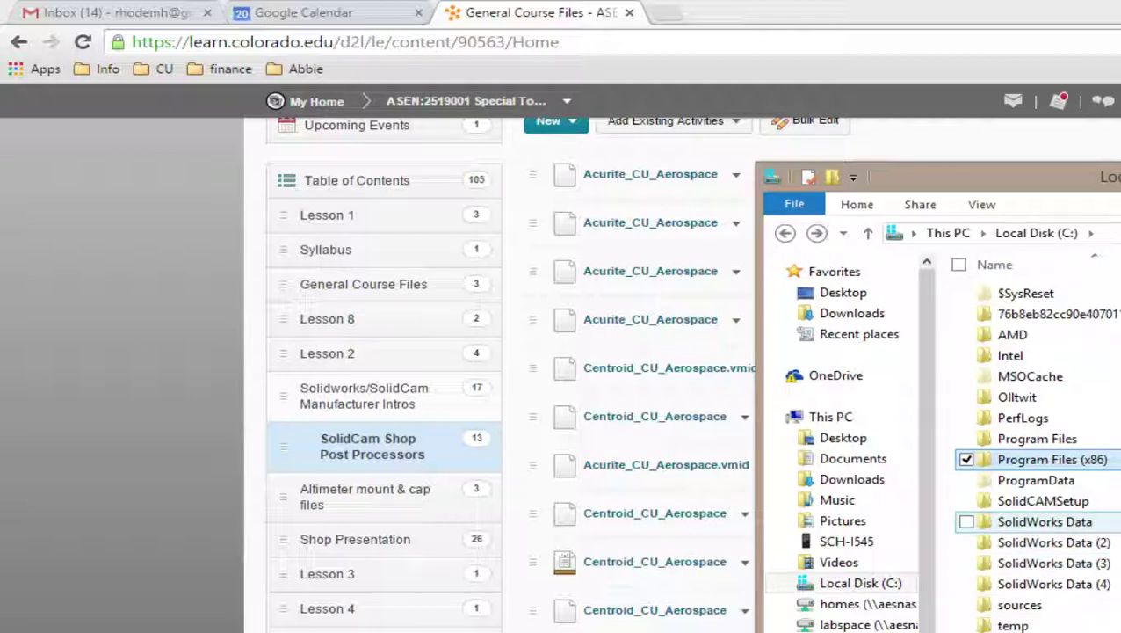
left_click(1043, 501)
double_click(1044, 501)
left_click(786, 233)
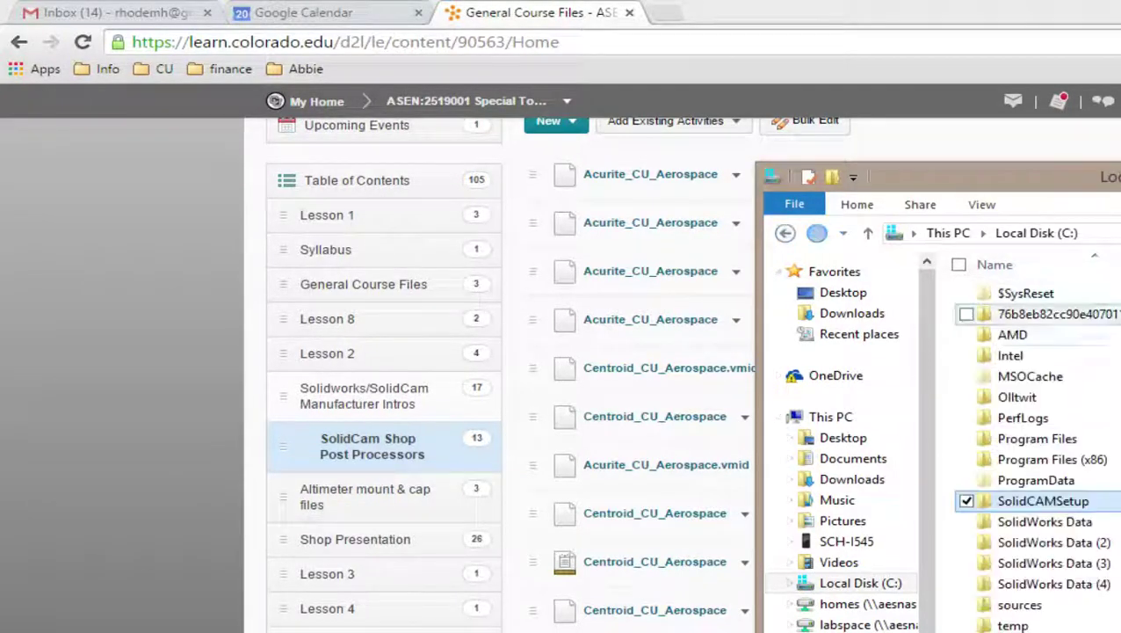
Open SolidCAM2013 under C:\Program Files and look through its Util and Solidcam folders for the post-processor files
double_click(1037, 439)
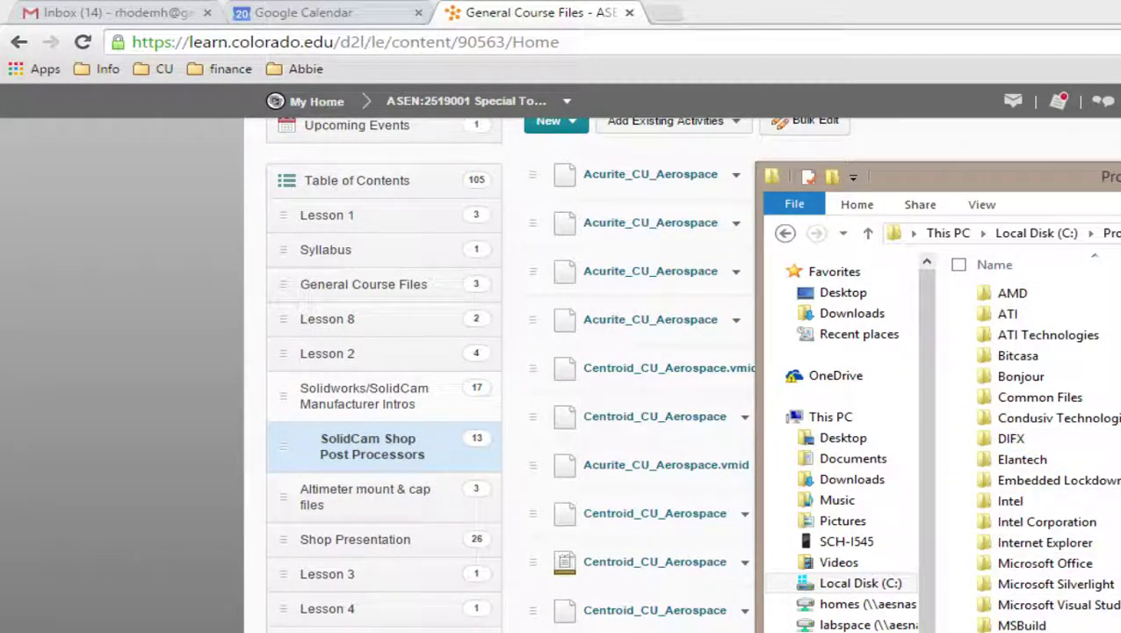
scroll(1046, 448, "down", 2)
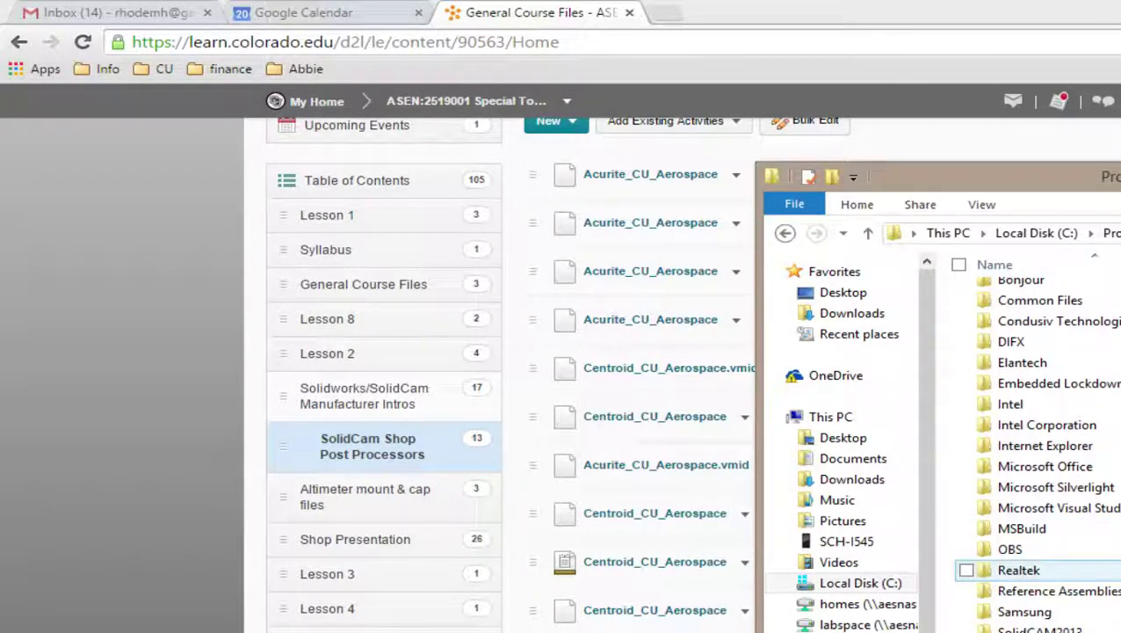
double_click(1037, 628)
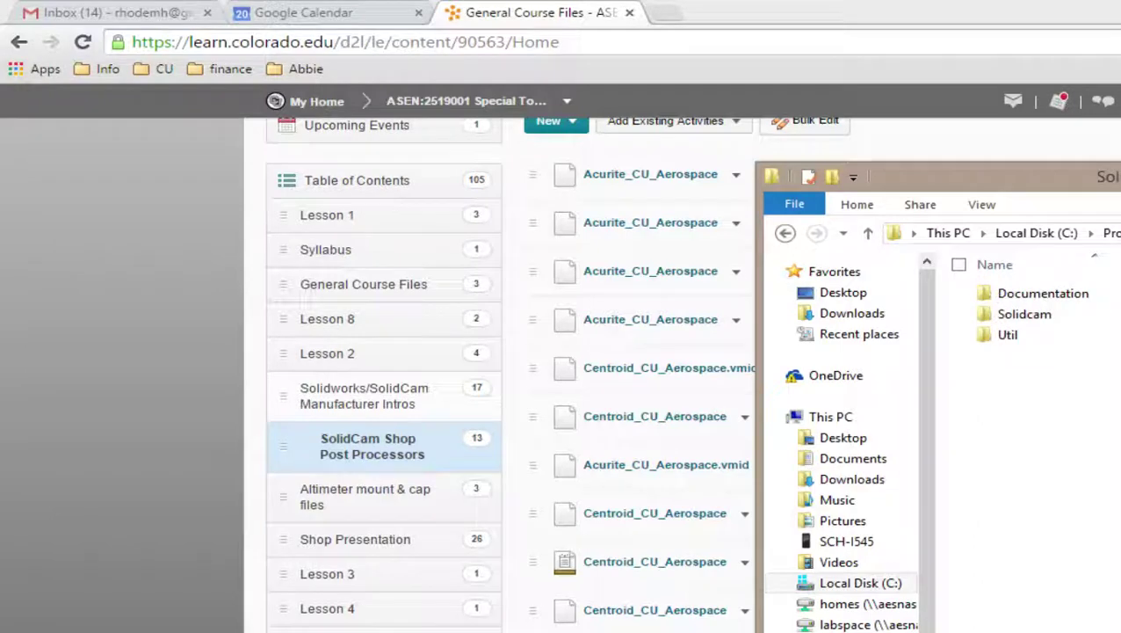
double_click(1008, 335)
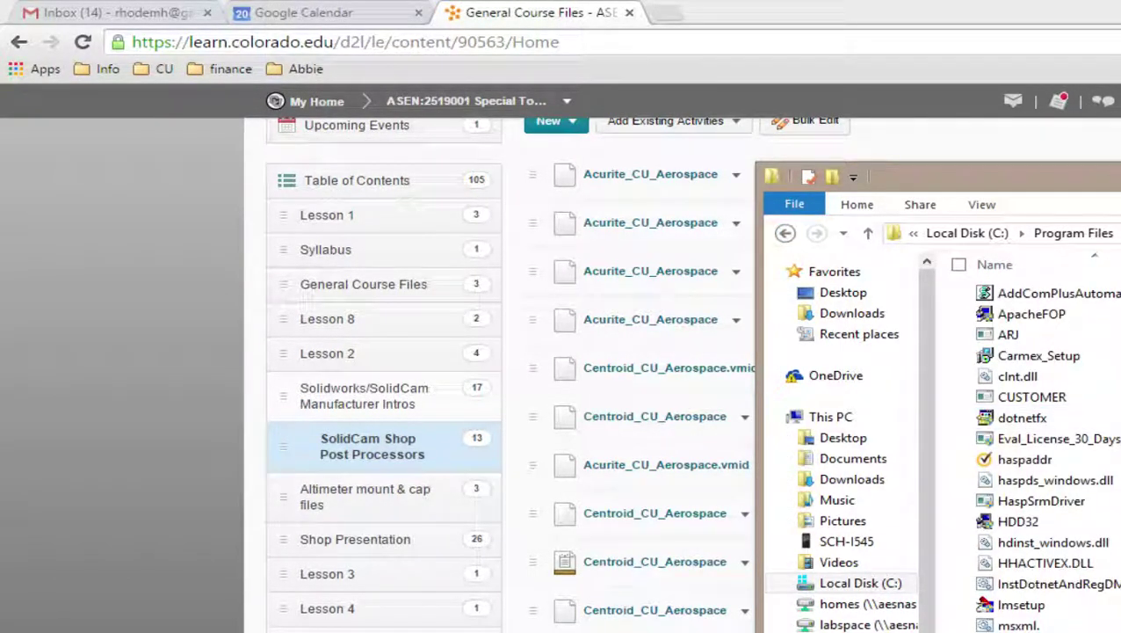
scroll(1045, 448, "down", 1)
scroll(1046, 448, "up", 1)
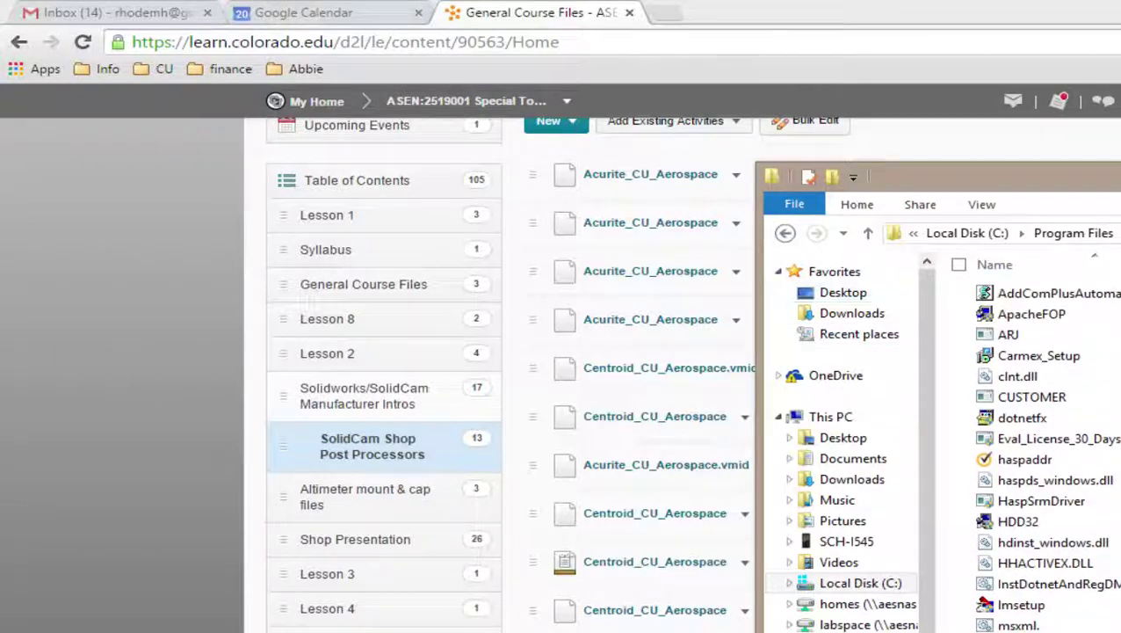
left_click(785, 233)
double_click(1020, 314)
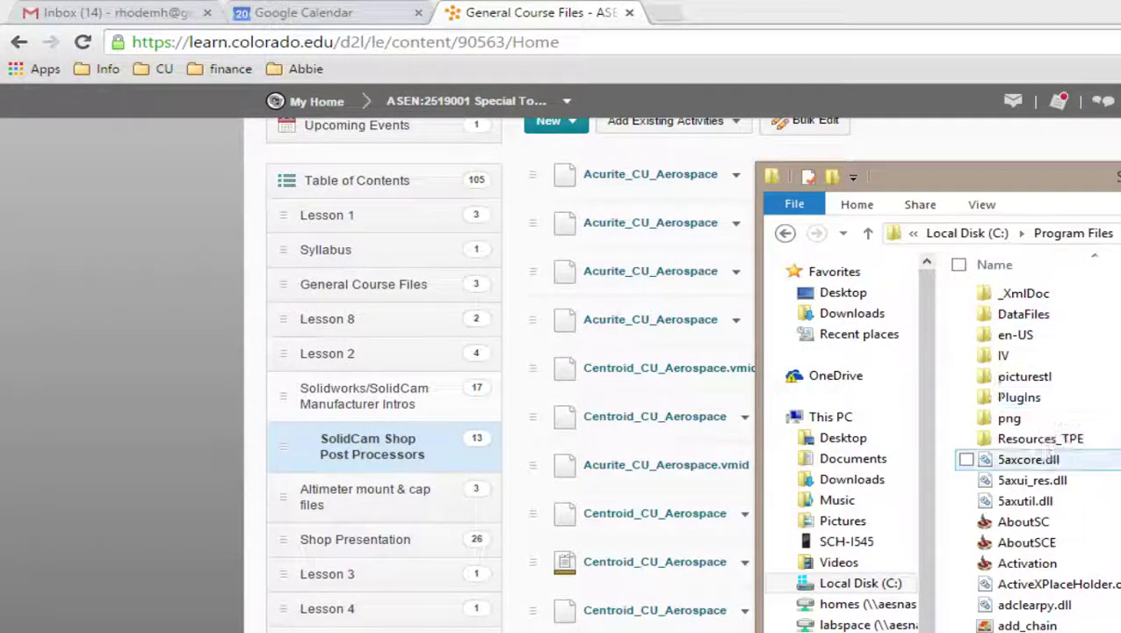
scroll(1024, 314, "down", 20)
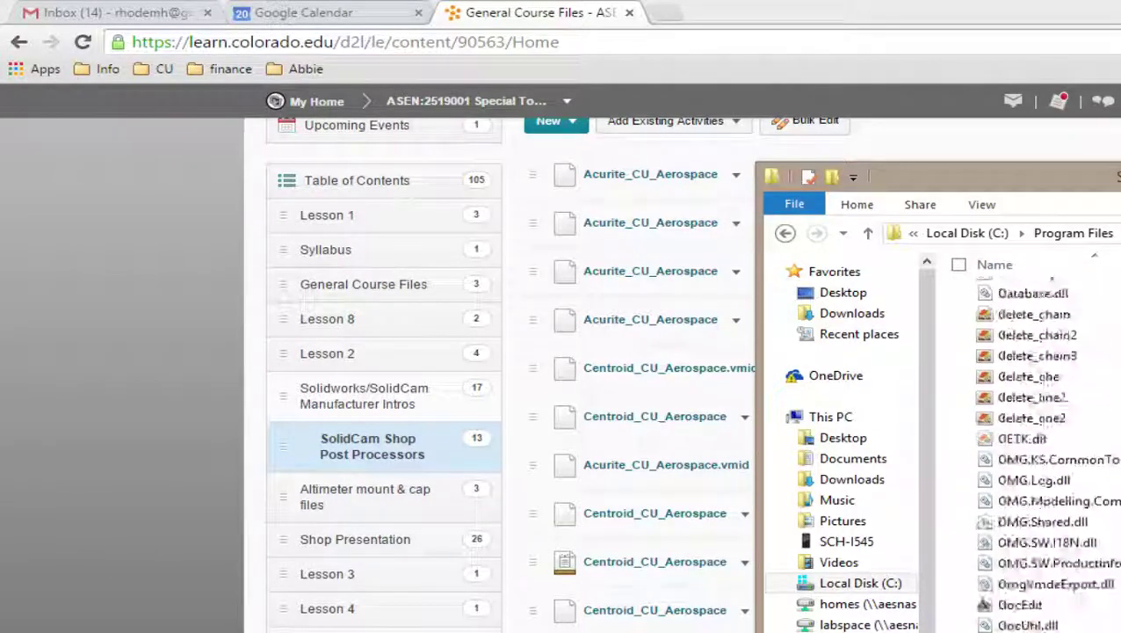
scroll(1046, 452, "down", 20)
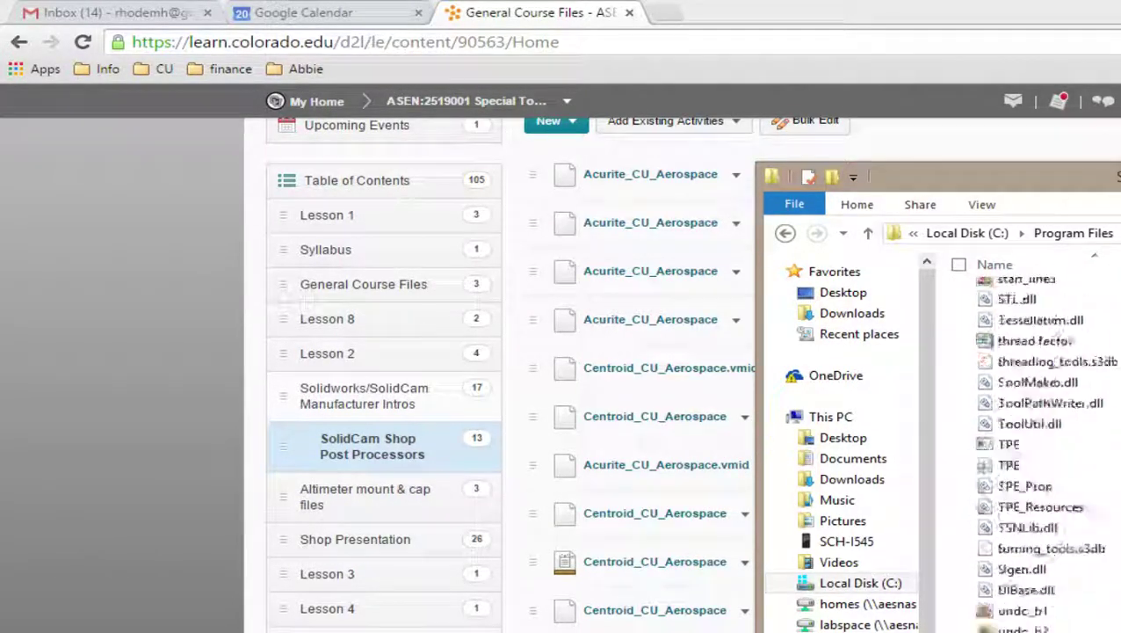
scroll(1028, 452, "up", 20)
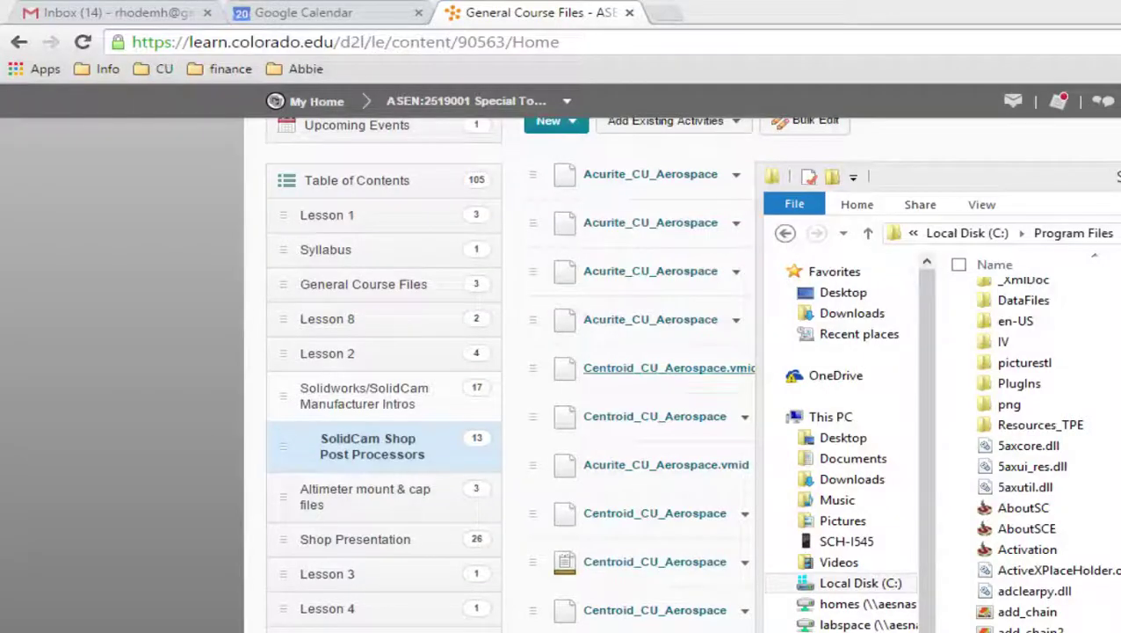
Return to SolidWorks and check the large gear's CNC-machine list for the Centroid_CU_Aerospace controller, leaving the selection as it is
key("super+Down")
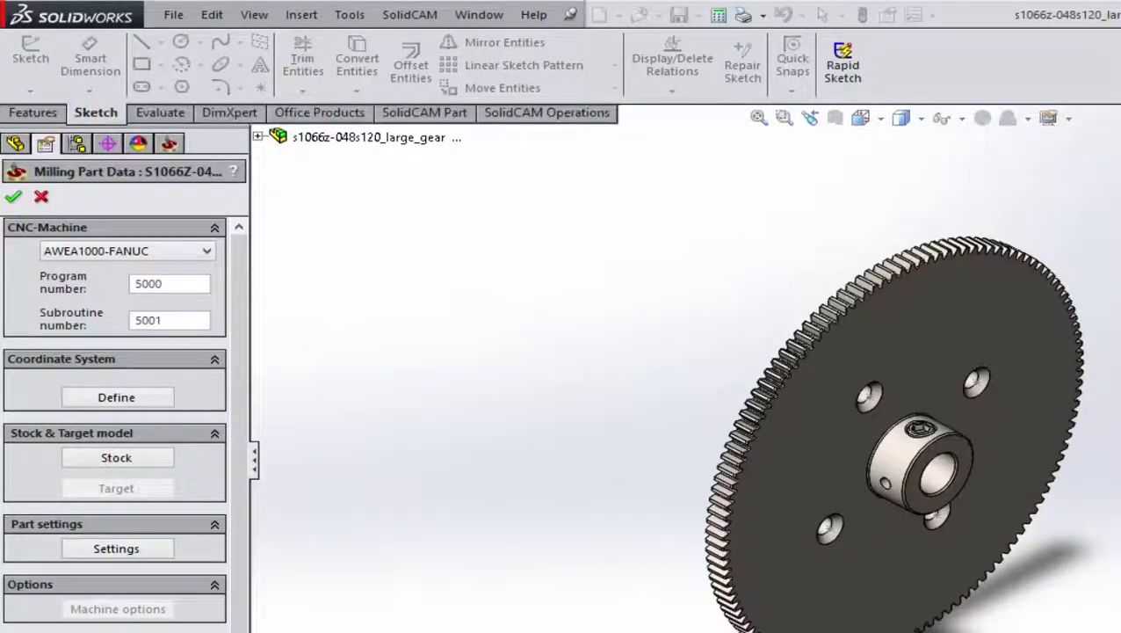
left_click(126, 251)
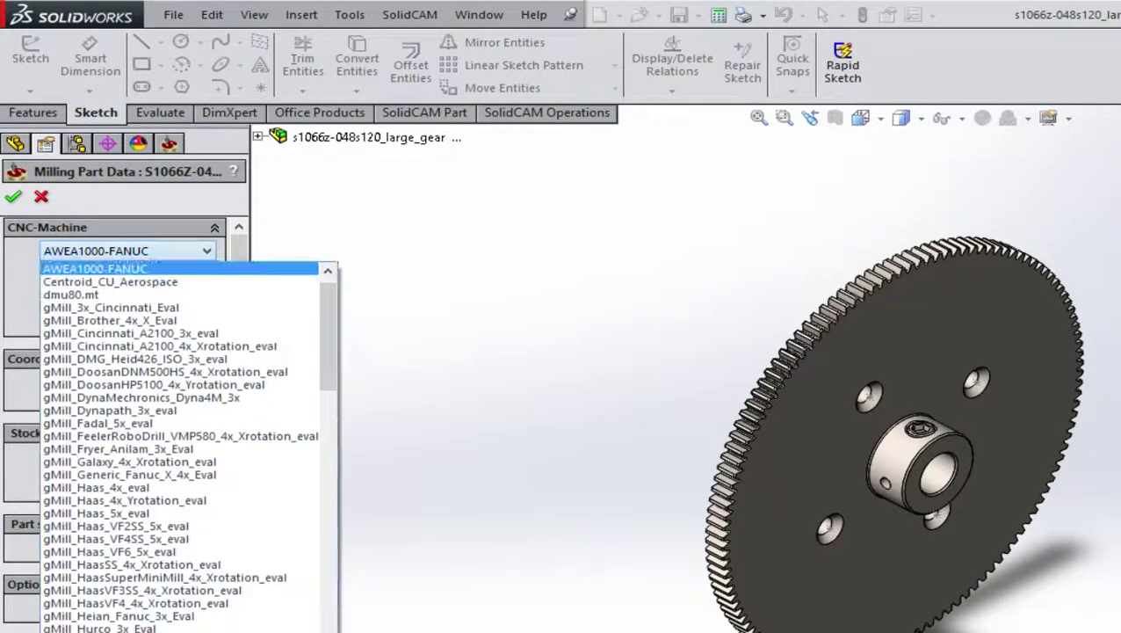
key("Down")
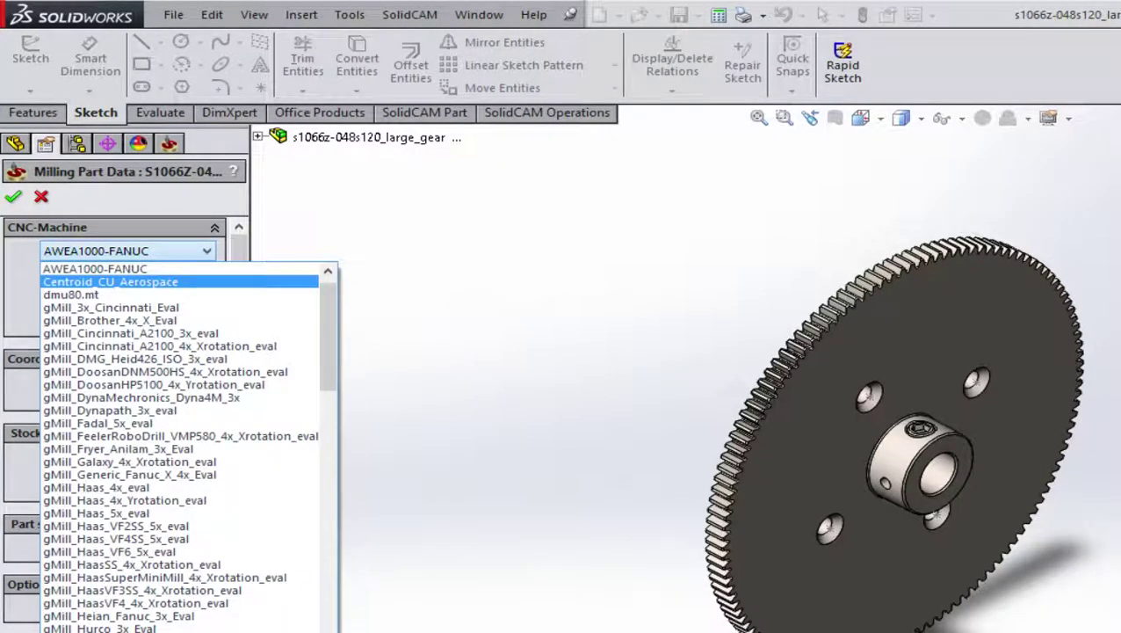
key("Escape")
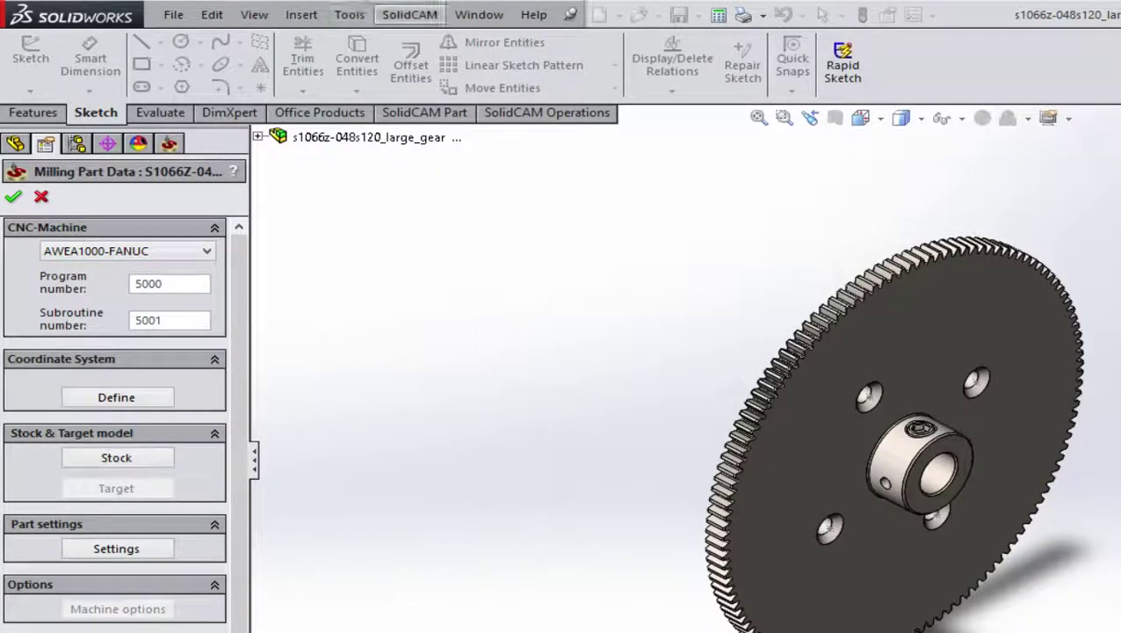
Open SolidCAM Settings from the assembly window and review the milling controllers offered under Default CNC-Controller
left_click(410, 15)
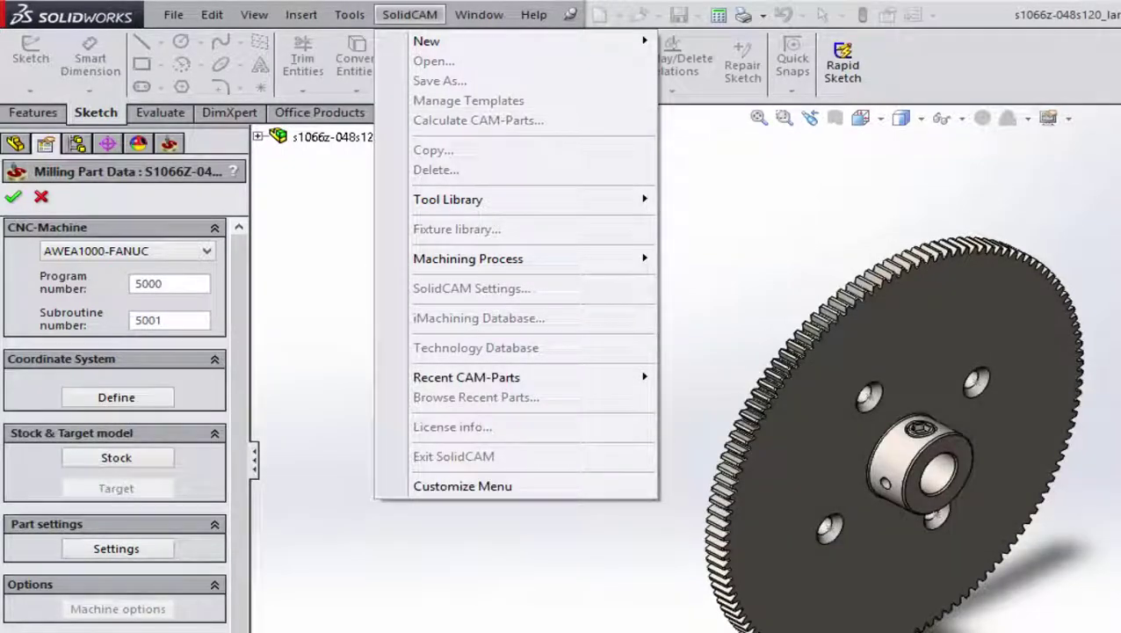
key("Escape")
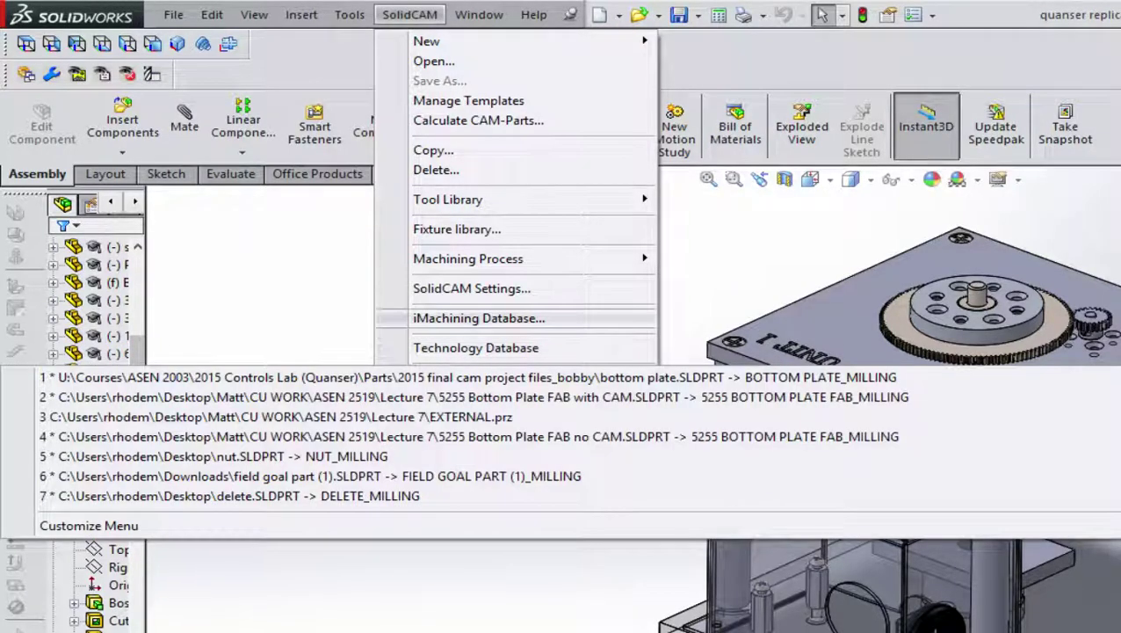
left_click(472, 289)
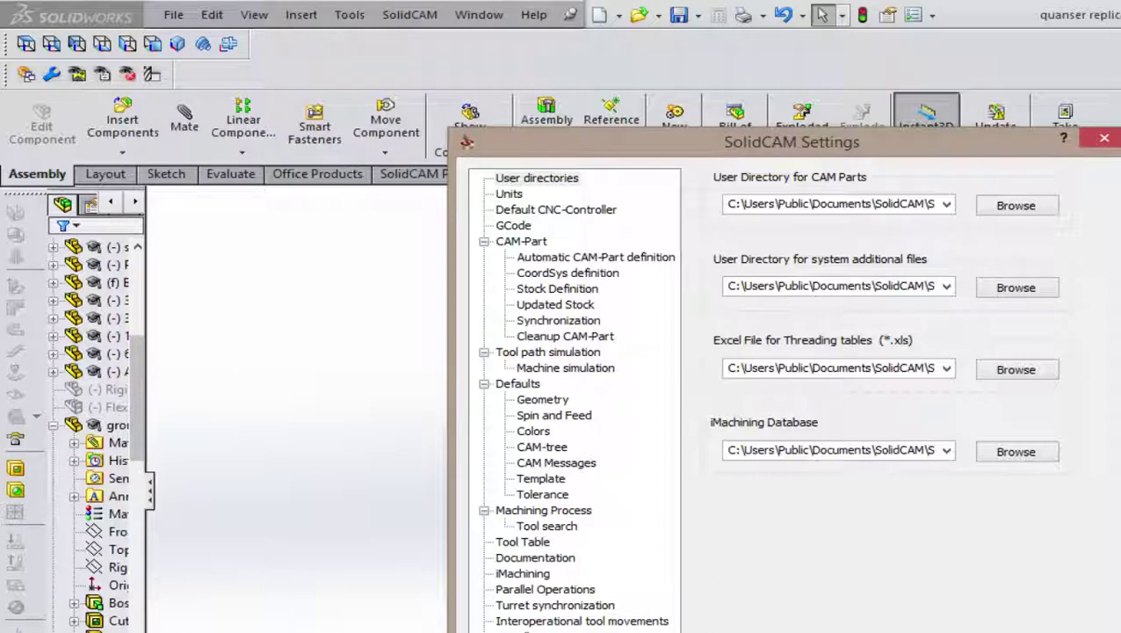
left_click(556, 209)
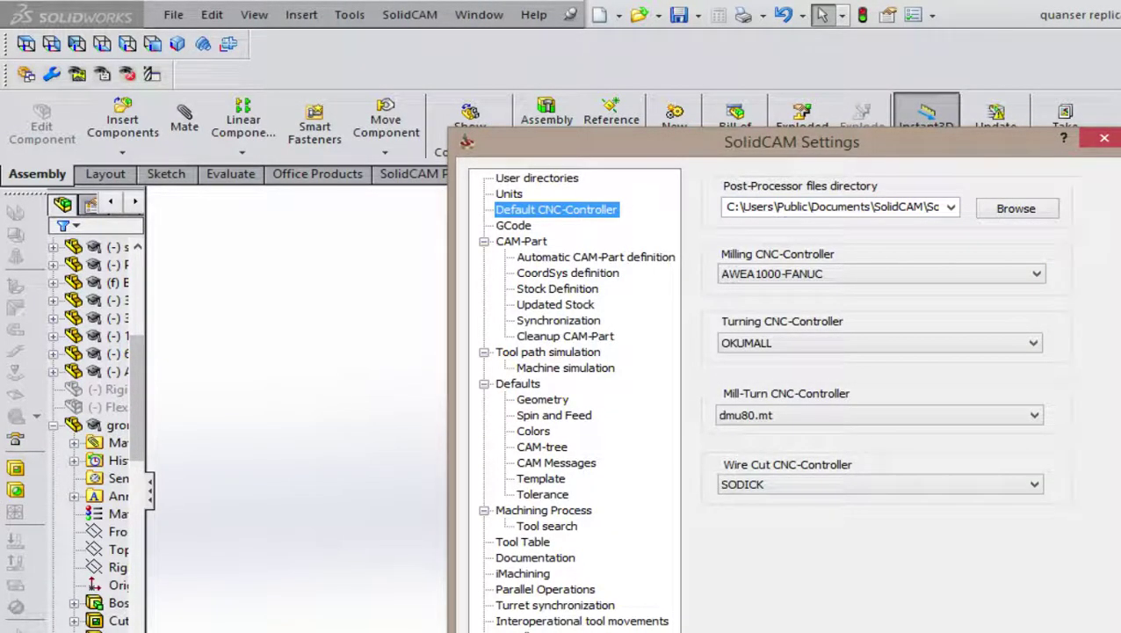
left_click(881, 273)
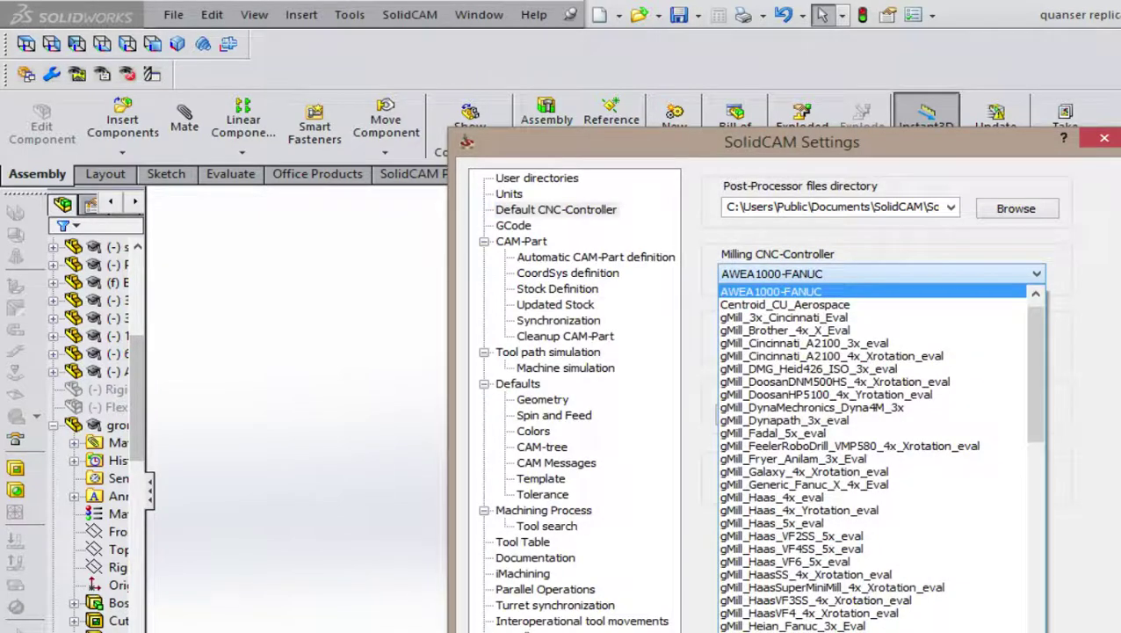
left_click(937, 273)
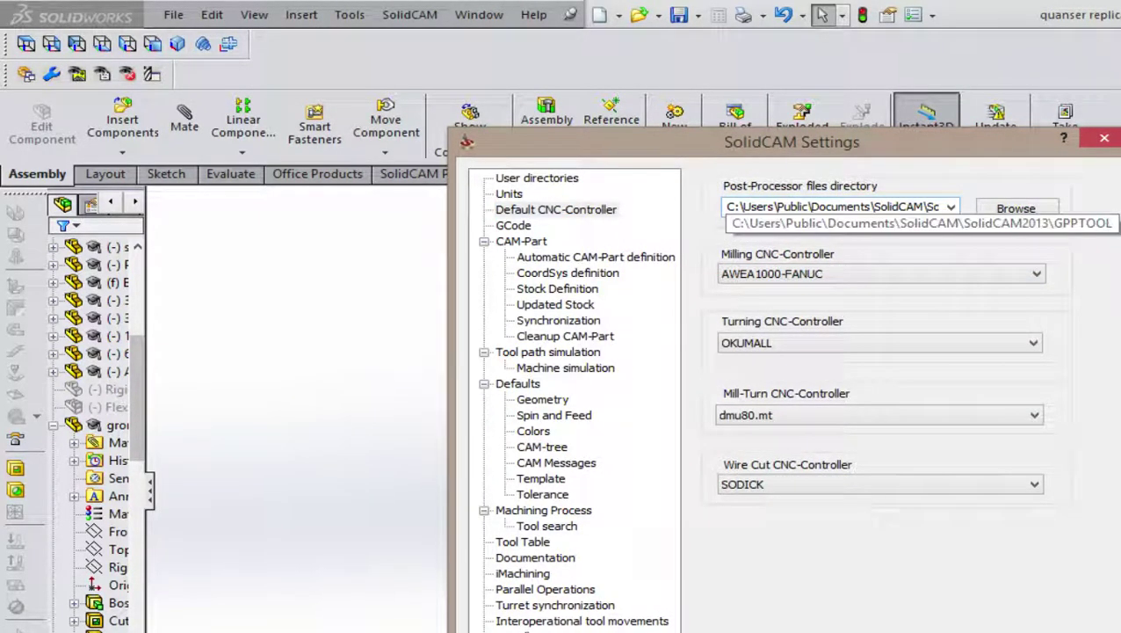
Read through the full Post-Processor files directory path in the Default CNC-Controller settings
left_click(824, 207)
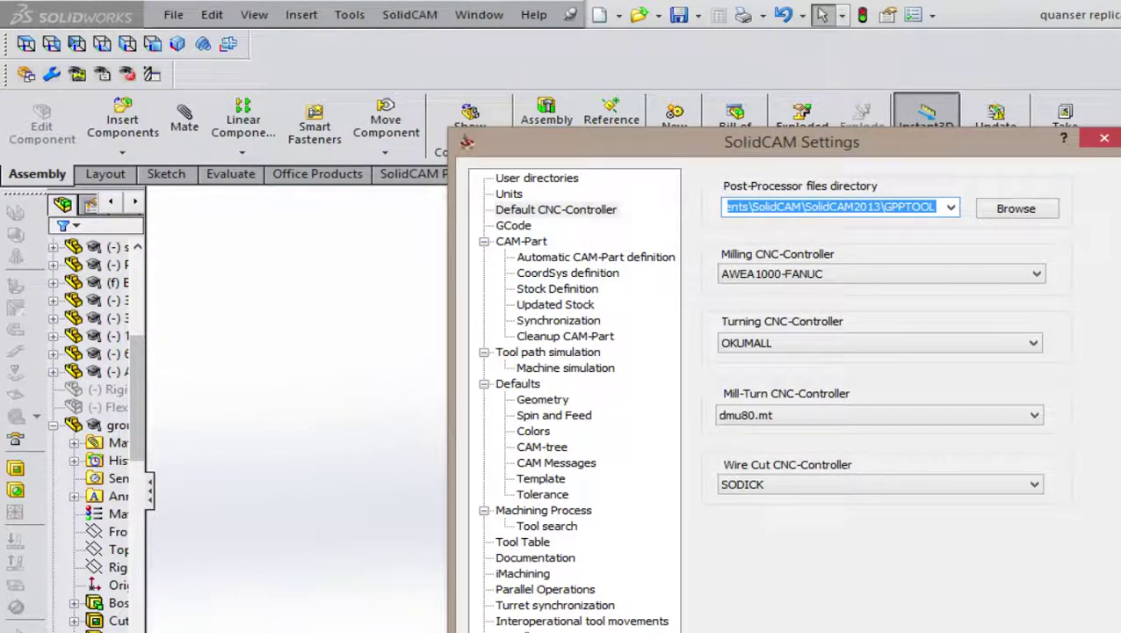
left_click(823, 207)
key("Left")
key("Left")
key("Left")
key("Left")
key("Left")
key("Left")
key("Left")
key("Left")
key("Left")
key("Left")
key("Left")
key("Left")
key("Left")
key("Left")
key("Left")
key("Left")
key("Left")
key("Left")
key("Left")
key("Left")
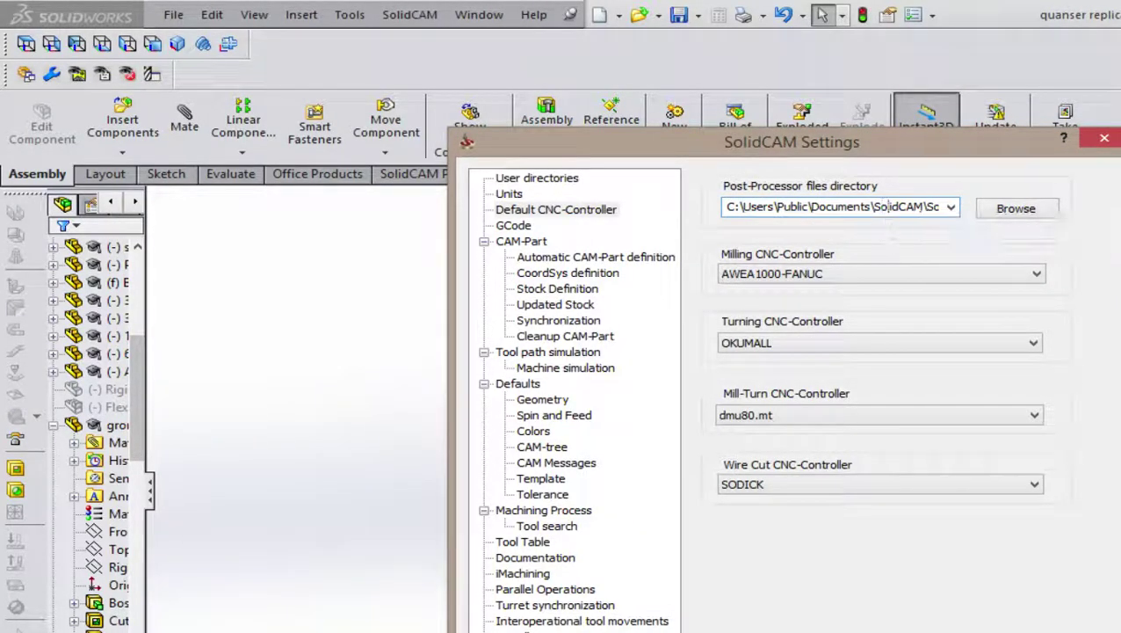
key("End")
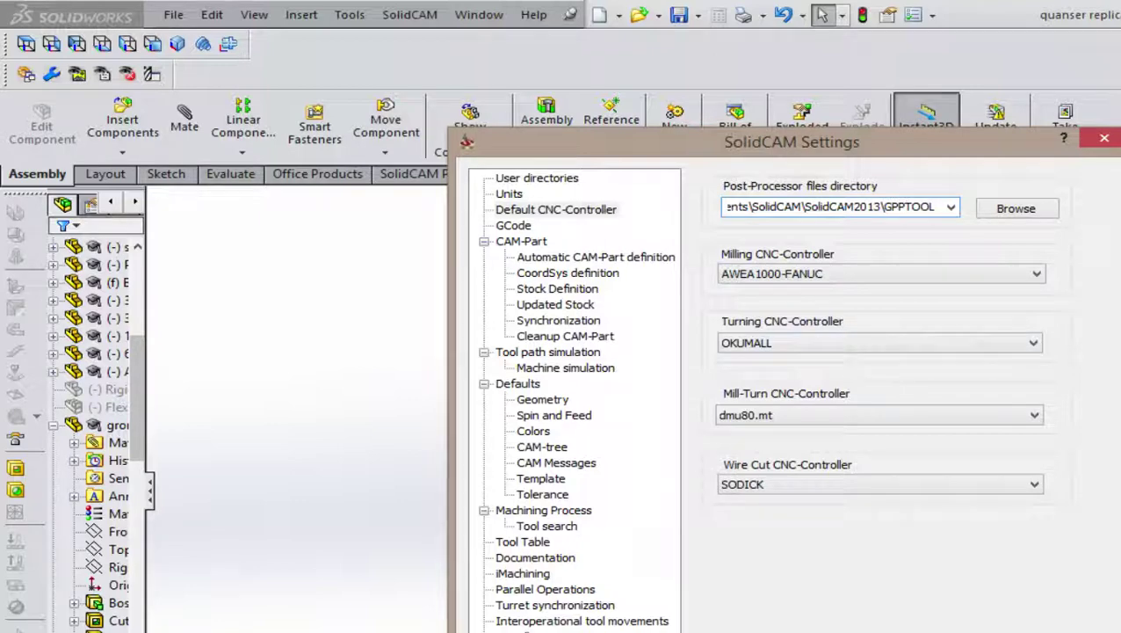
Open the post-processor folder in File Explorer at C:\Users\Public\Public Documents\SolidCAM\SolidCAM2013\Gpptool and bring its whole file list into view
left_click(1016, 208)
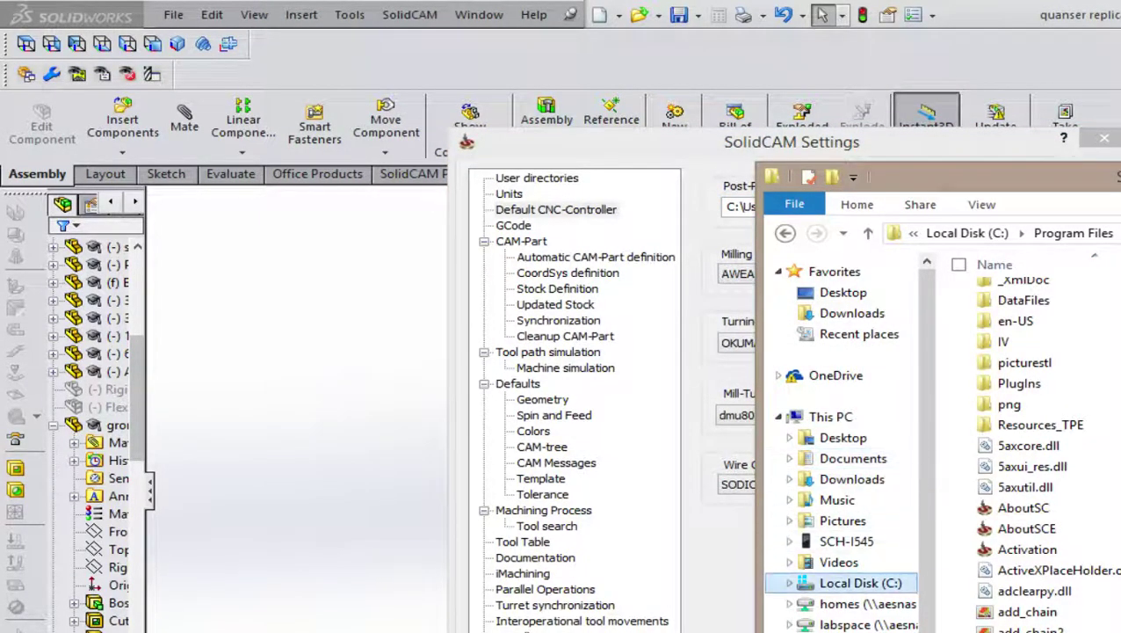
left_click(860, 583)
double_click(1019, 632)
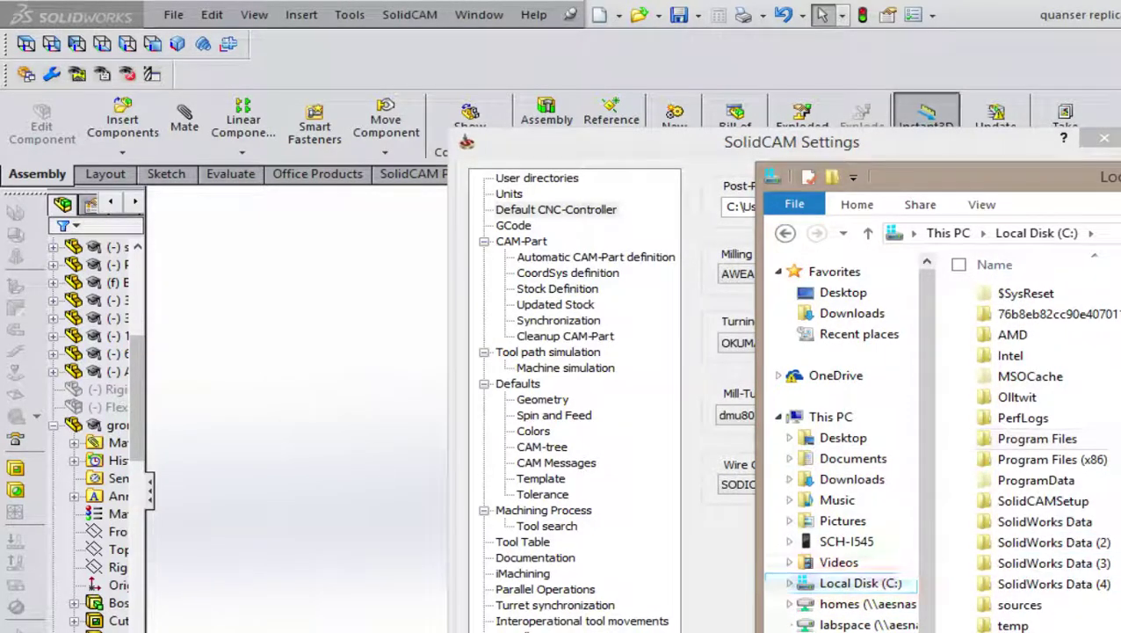
left_click_drag(886, 175, 917, 83)
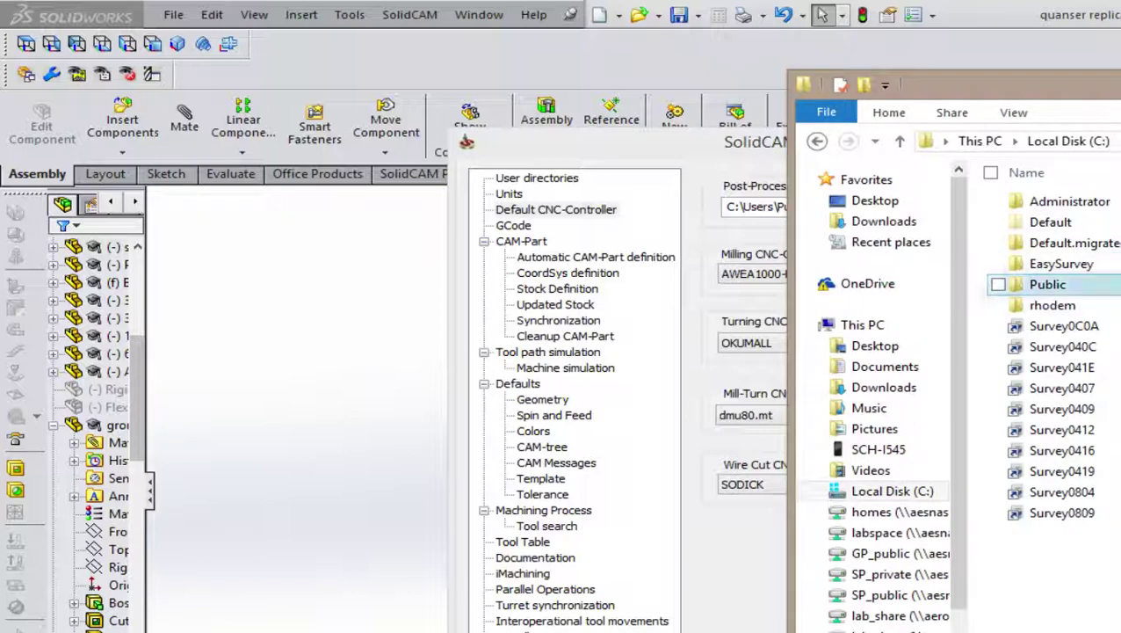
double_click(1048, 284)
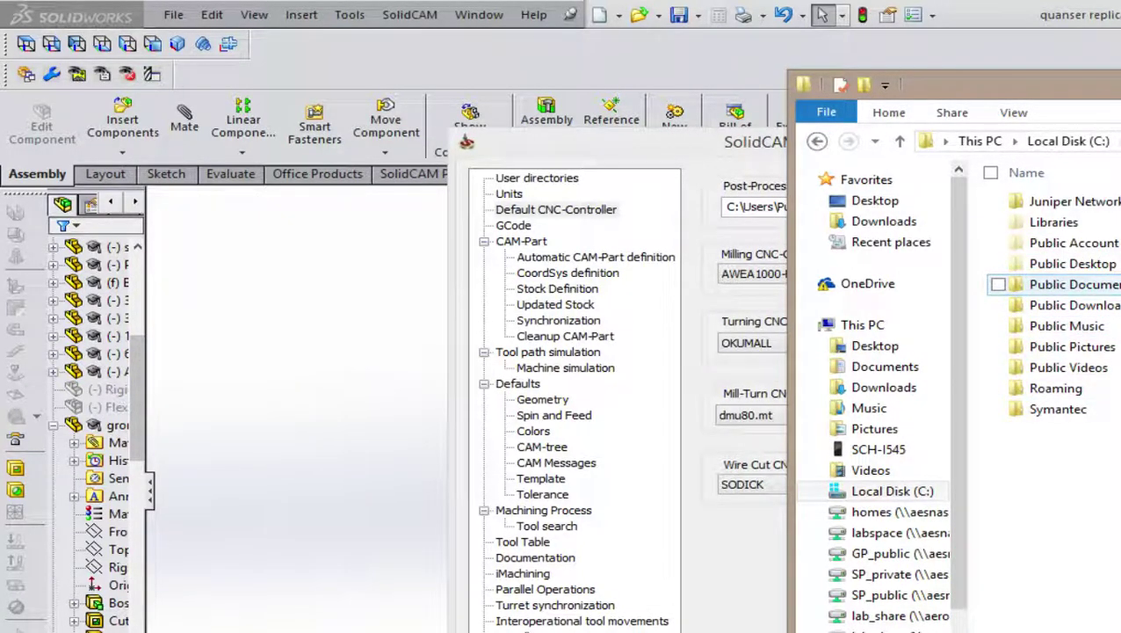
double_click(1051, 284)
double_click(1055, 222)
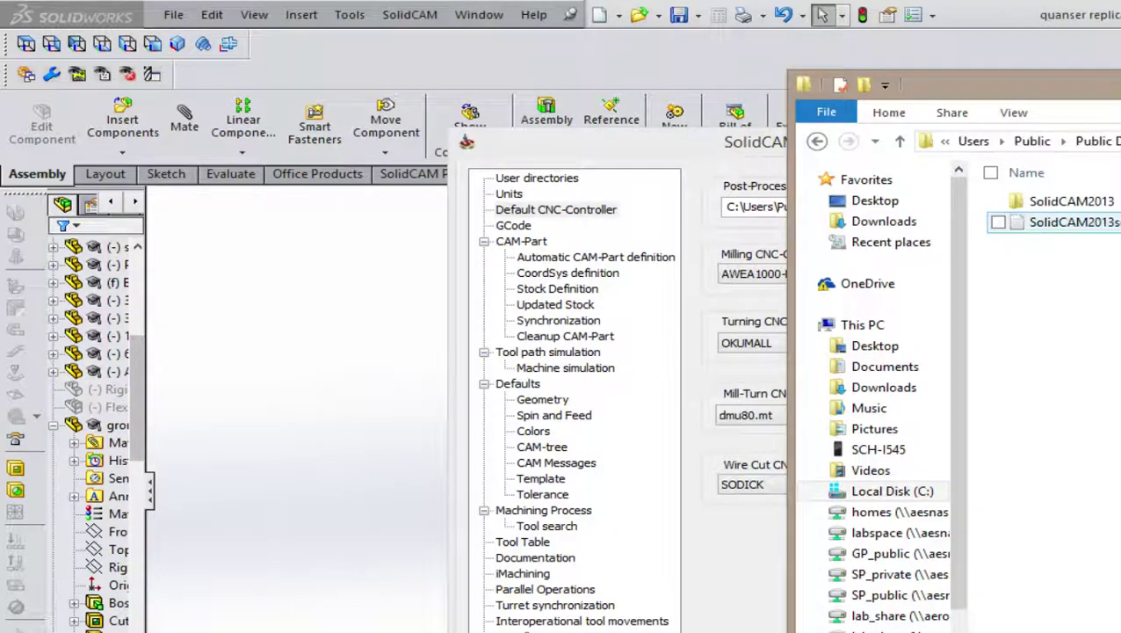
double_click(1064, 200)
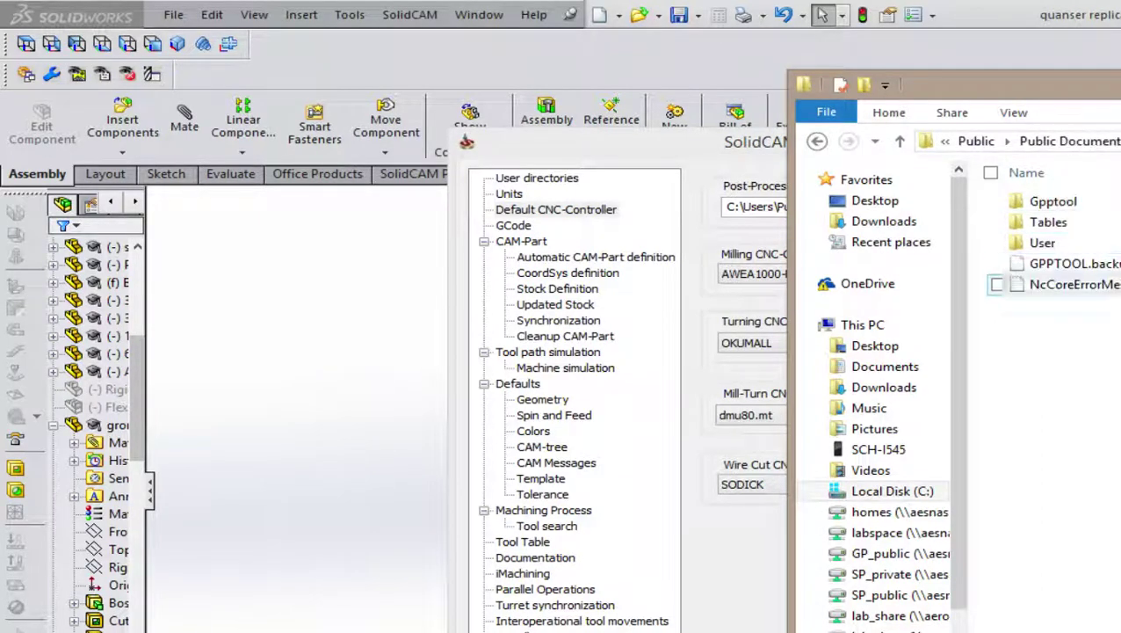
double_click(1054, 202)
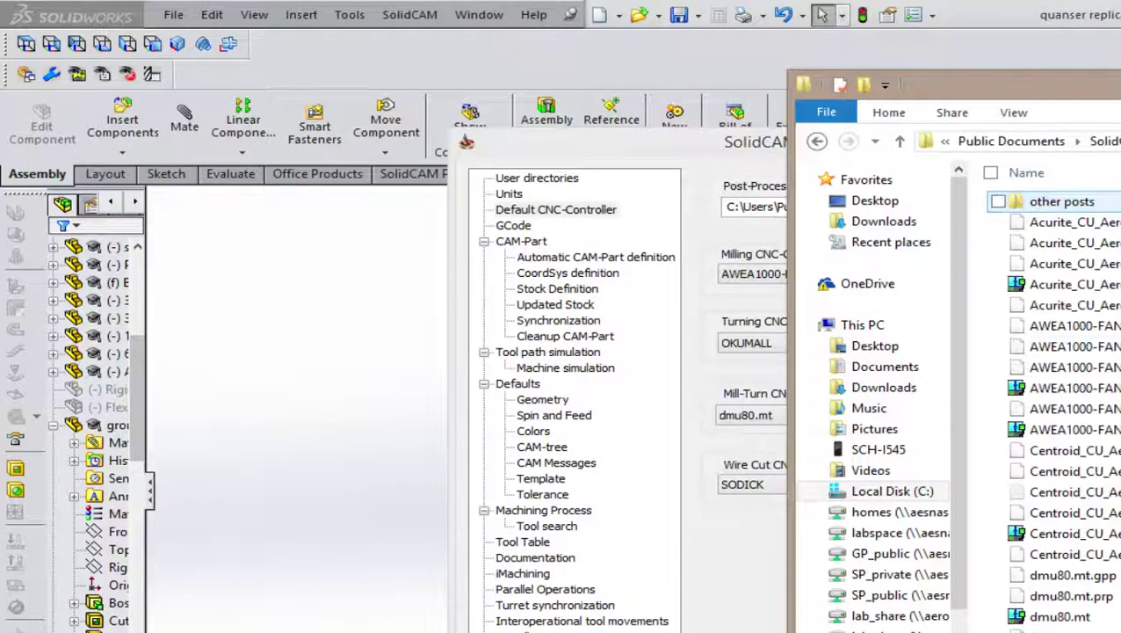
left_click_drag(967, 84, 306, 22)
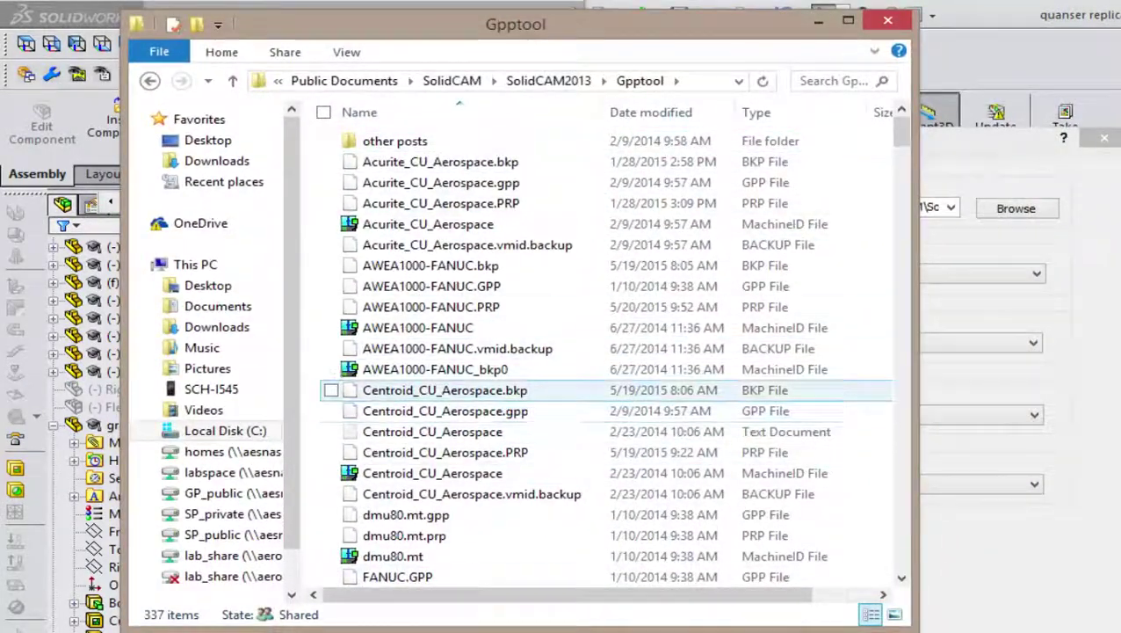
Highlight all Centroid_CU_Aerospace files and all Acurite_CU_Aerospace files in the Gpptool folder as separate selections, and return to the SolidWorks assembly
left_click(445, 390)
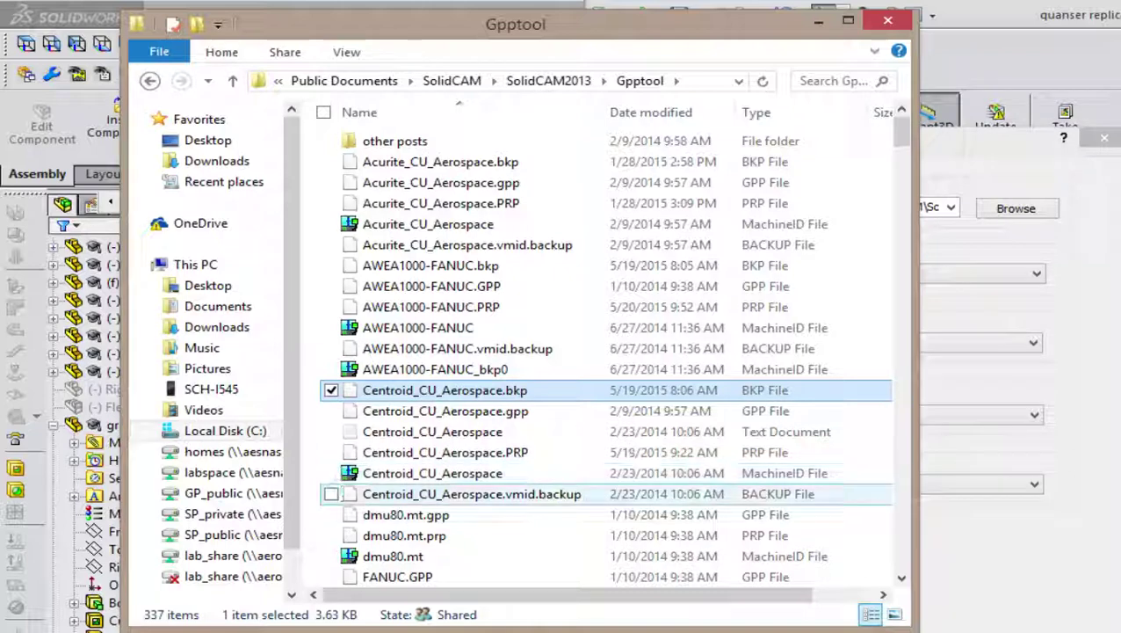
left_click(471, 494, "shift")
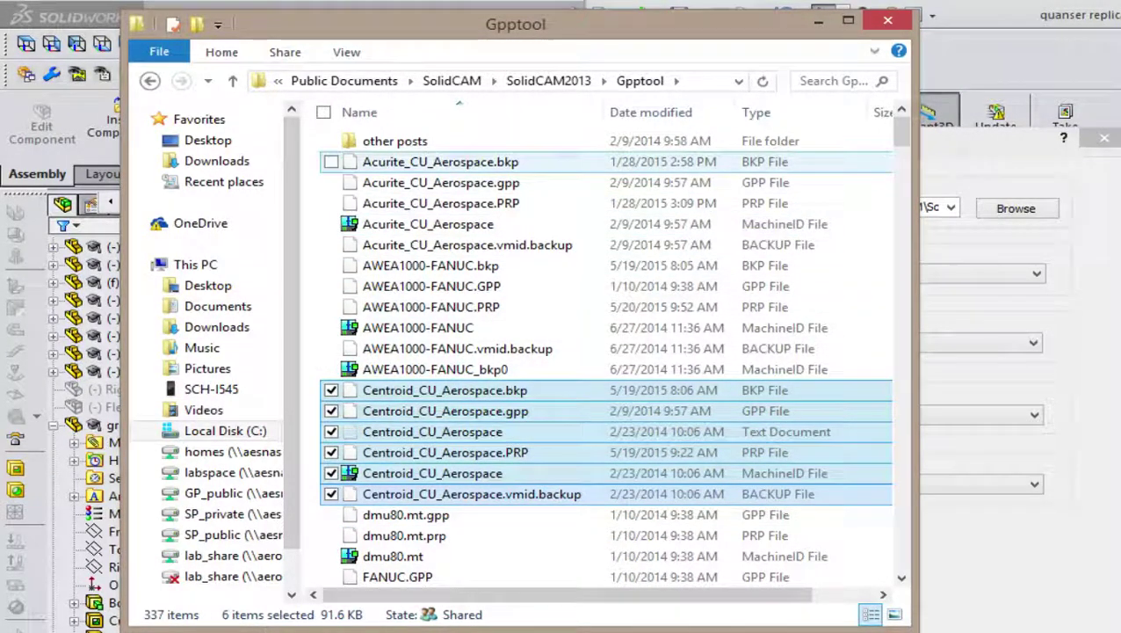
left_click(440, 162)
left_click(467, 245, "shift")
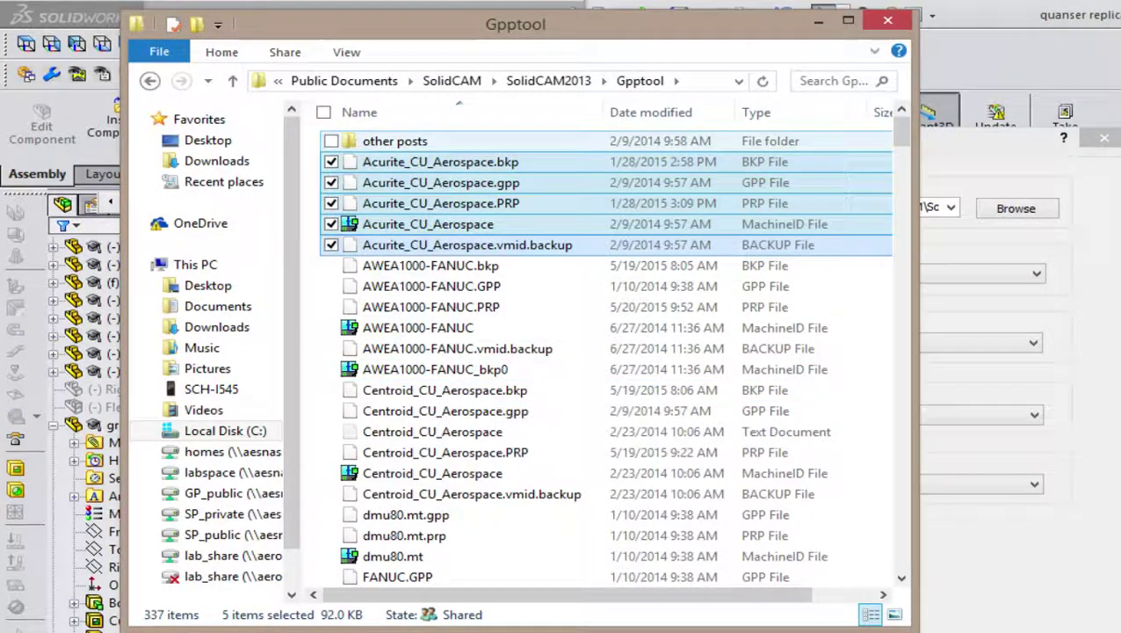
key("alt+Tab")
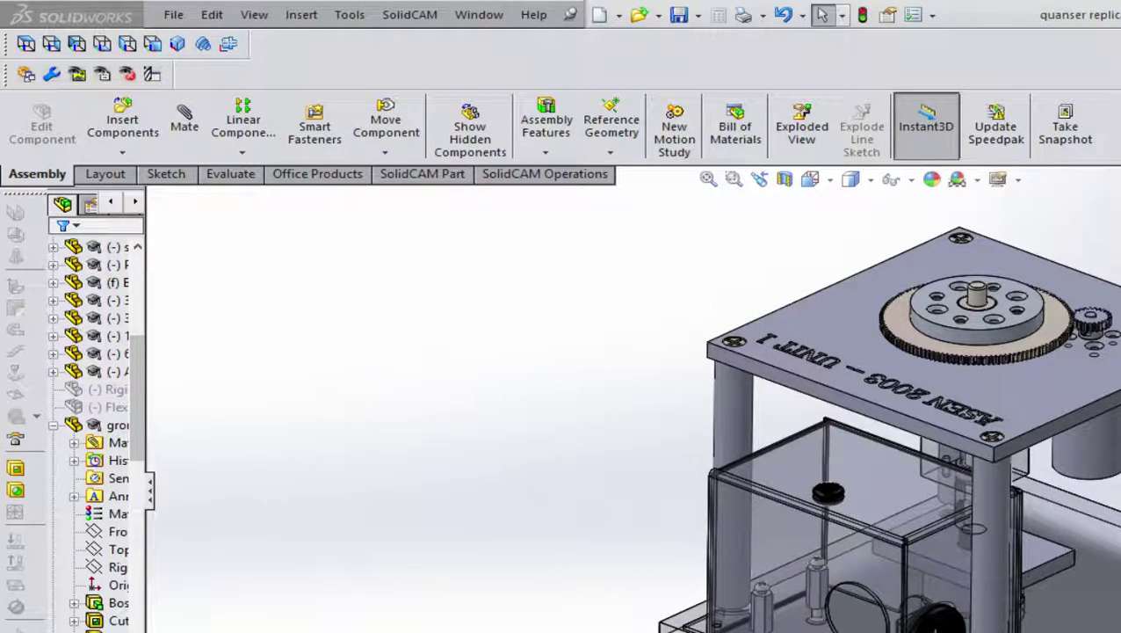
key("alt+Tab")
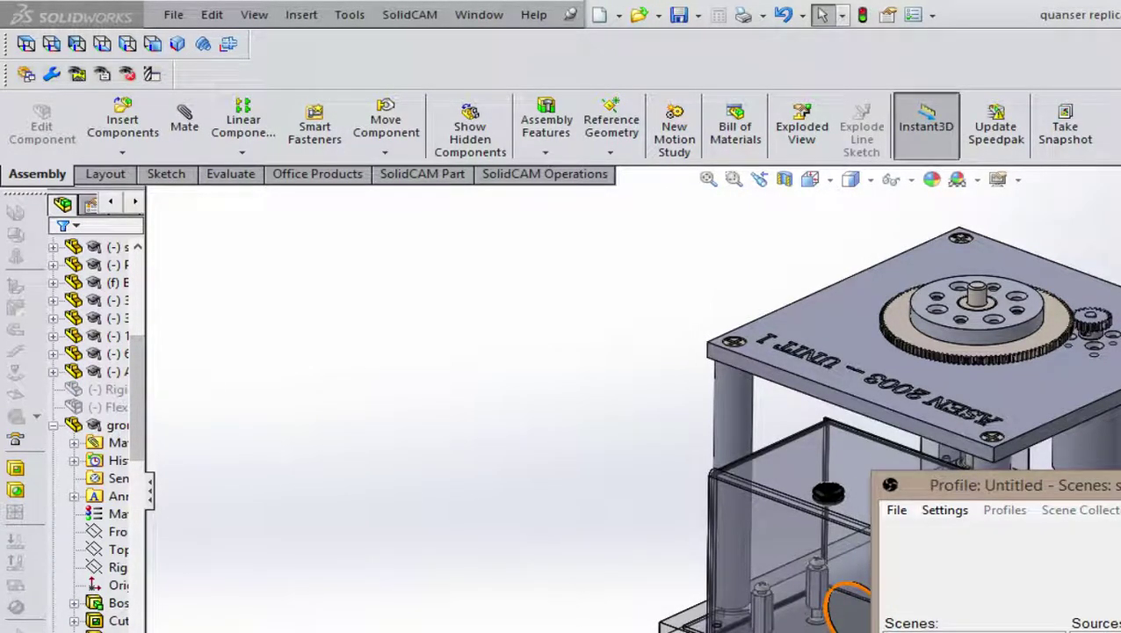